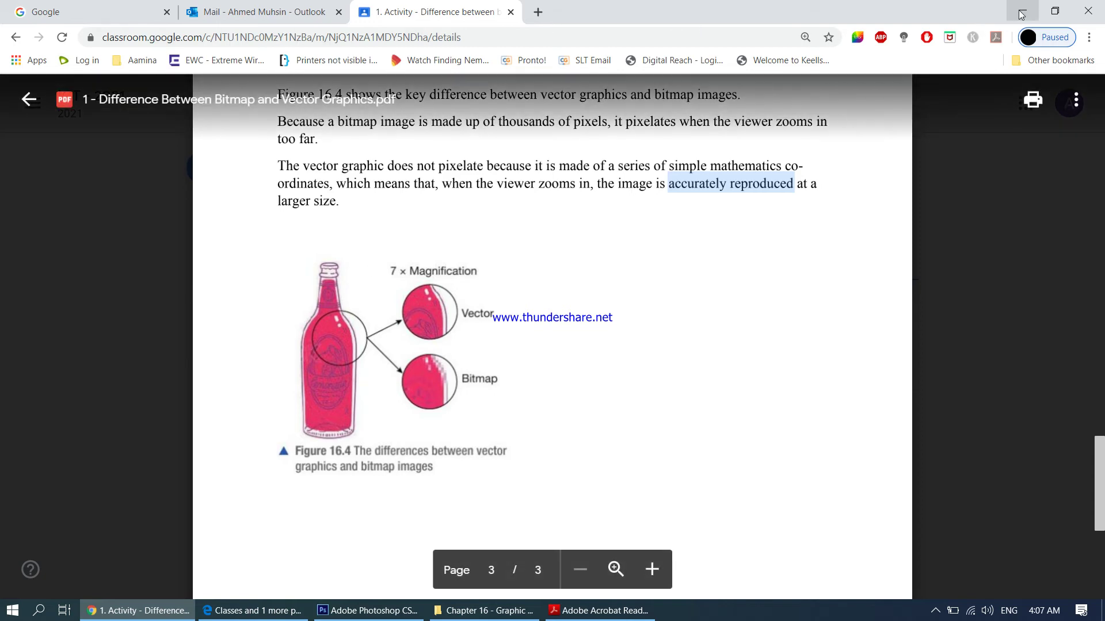
# Minimize Chrome showing '1 - Difference Between Bitmap and Vector Graphics.pdf' to reveal the desktop.
pyautogui.click(1019, 11)
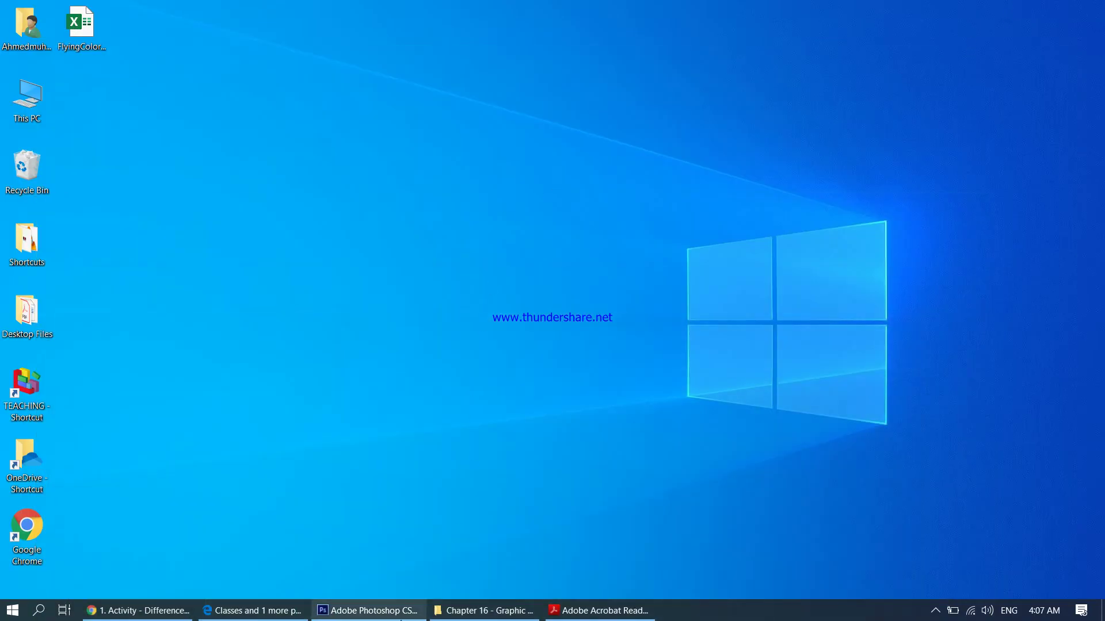
# Create a new A5 International Paper document, 148 × 210 mm, at 72 pixels/inch.
pyautogui.click(384, 611)
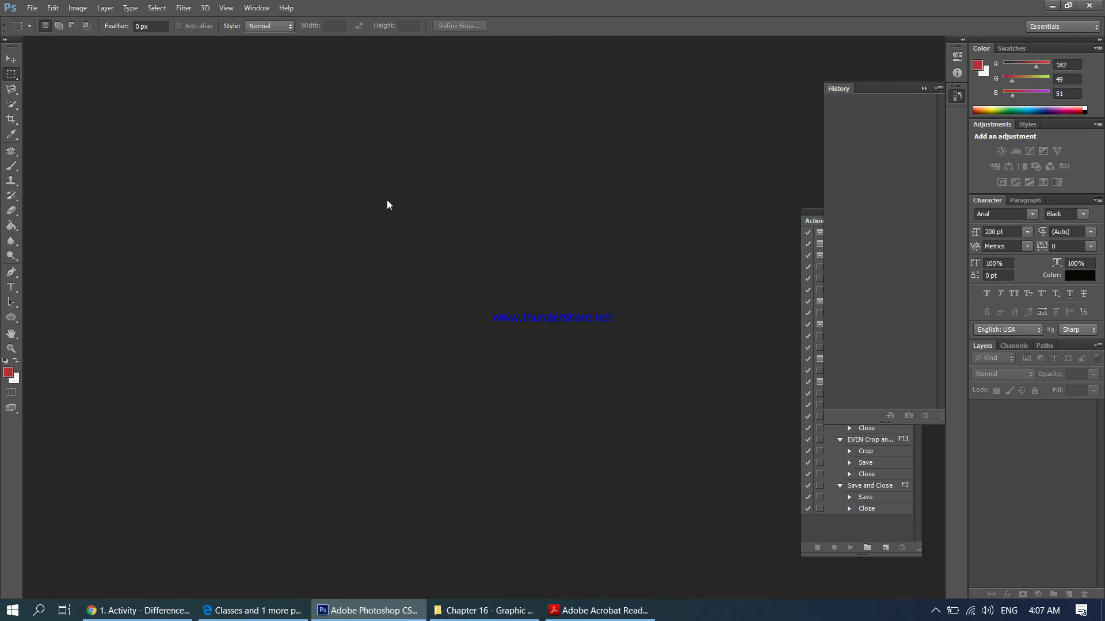
pyautogui.click(32, 8)
pyautogui.click(40, 21)
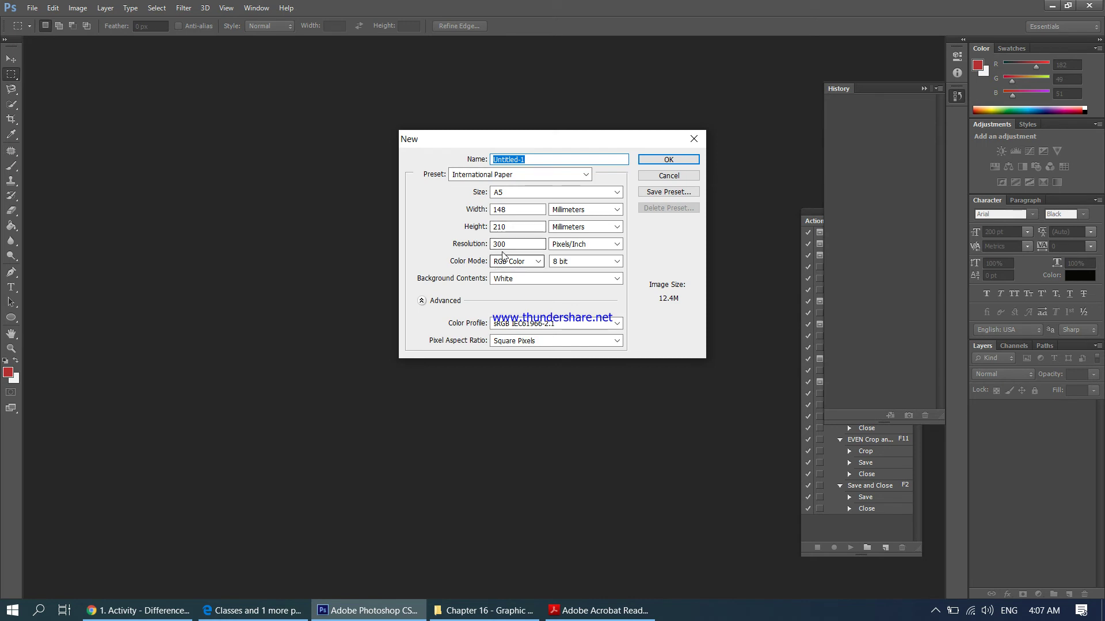
pyautogui.click(479, 246)
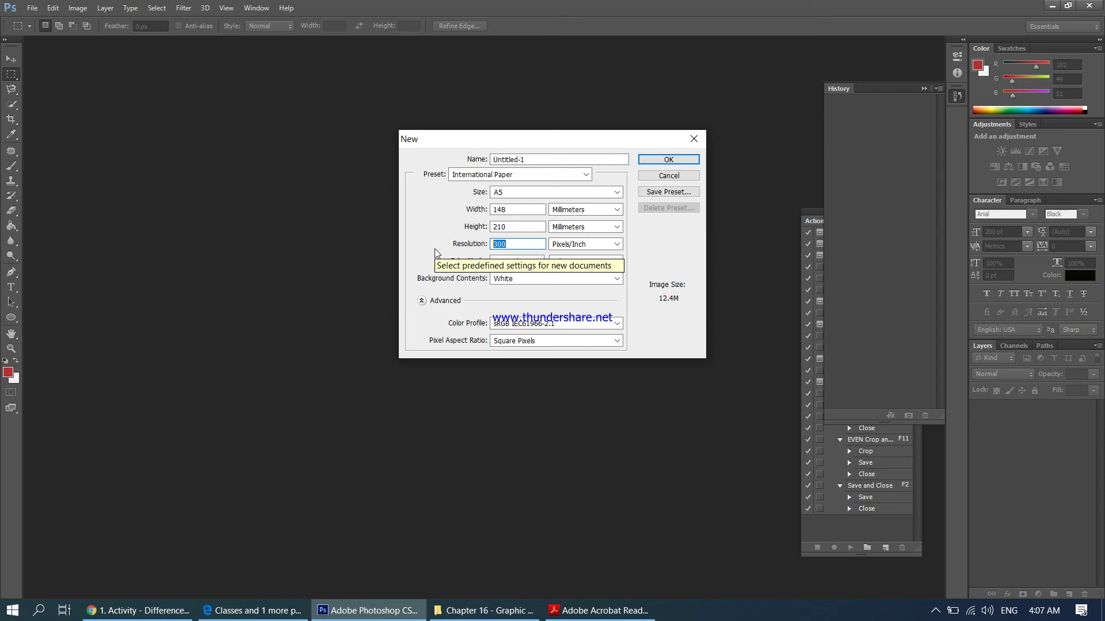
pyautogui.write('72')
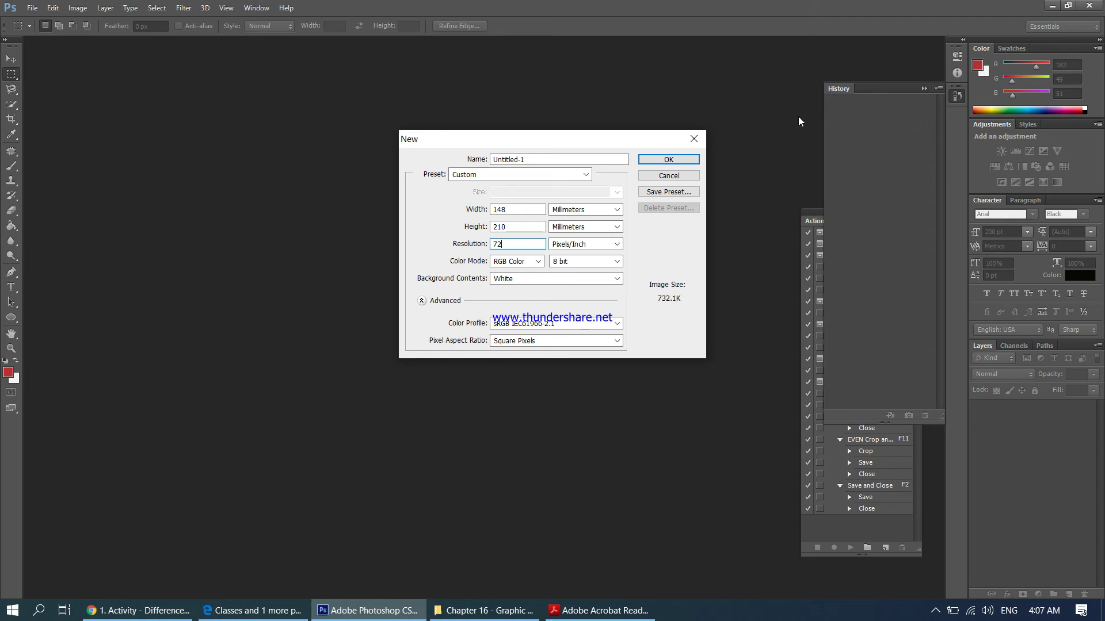
pyautogui.click(677, 160)
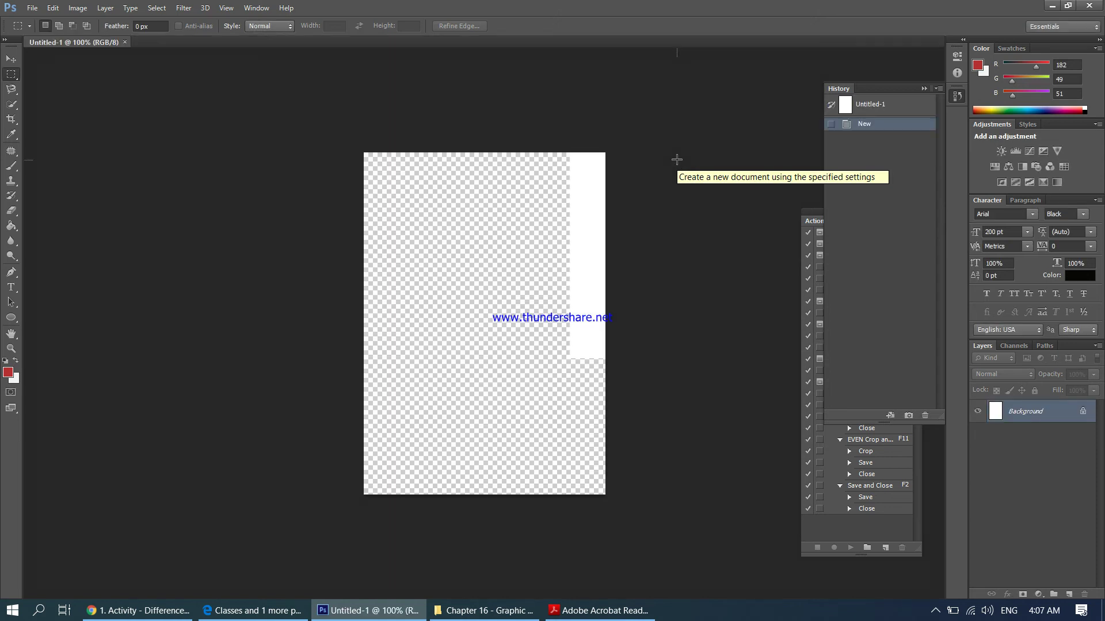
# Draw a red ellipse across the upper half of the page with a 12.46 pt black stroke.
pyautogui.click(12, 318)
pyautogui.rightClick(12, 321)
pyautogui.click(55, 341)
pyautogui.moveTo(403, 191); pyautogui.dragTo(585, 329)
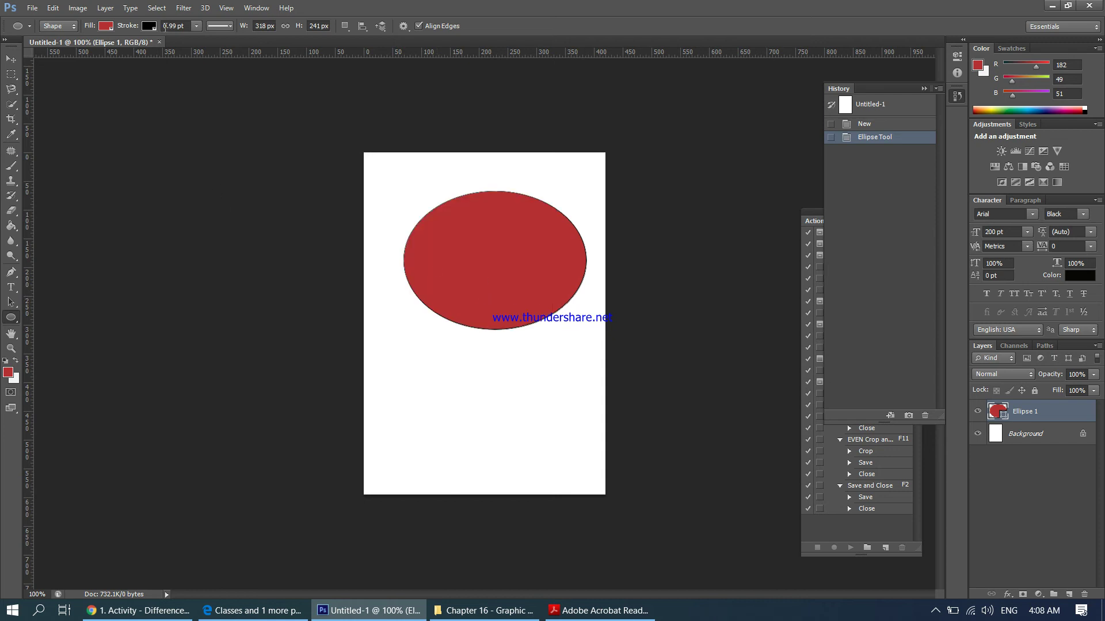
pyautogui.click(152, 29)
pyautogui.click(197, 27)
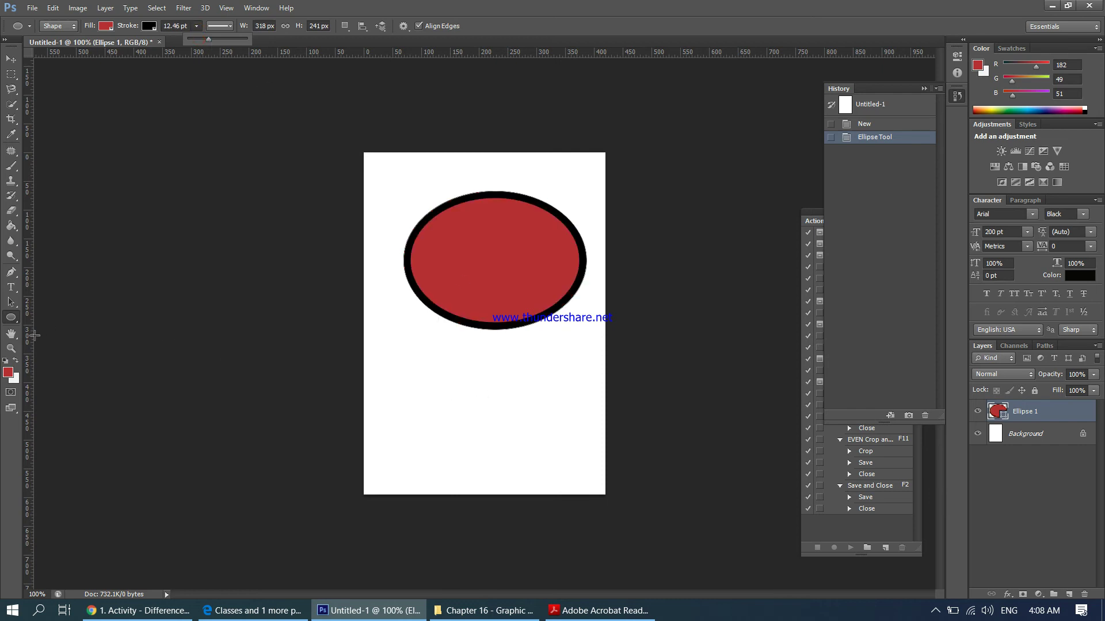
pyautogui.click(12, 287)
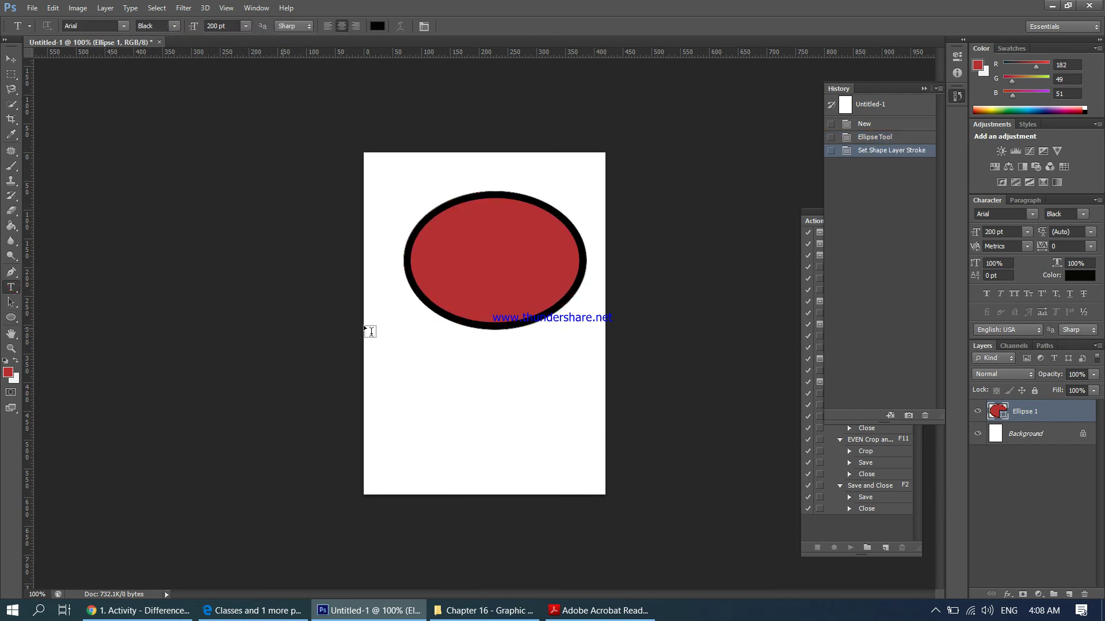
# Add the caption 'This is a shape' in a text box below the ellipse, sized 48 pt.
pyautogui.moveTo(364, 326)
pyautogui.mouseDown()
pyautogui.moveTo(539, 401)
pyautogui.moveTo(605, 386)
pyautogui.mouseUp()
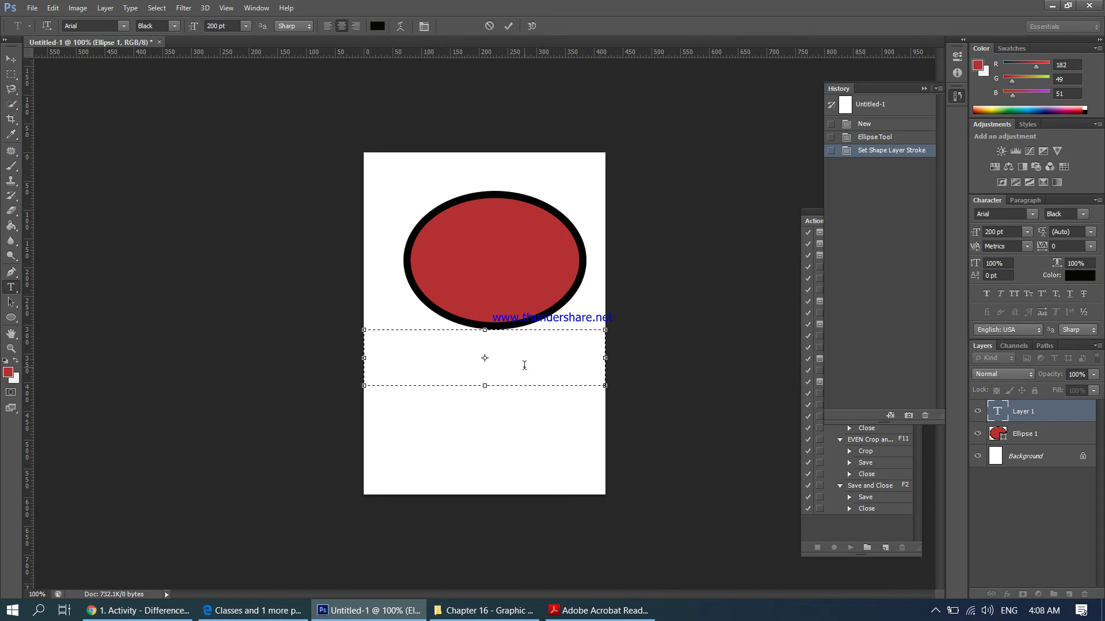
pyautogui.click(245, 27)
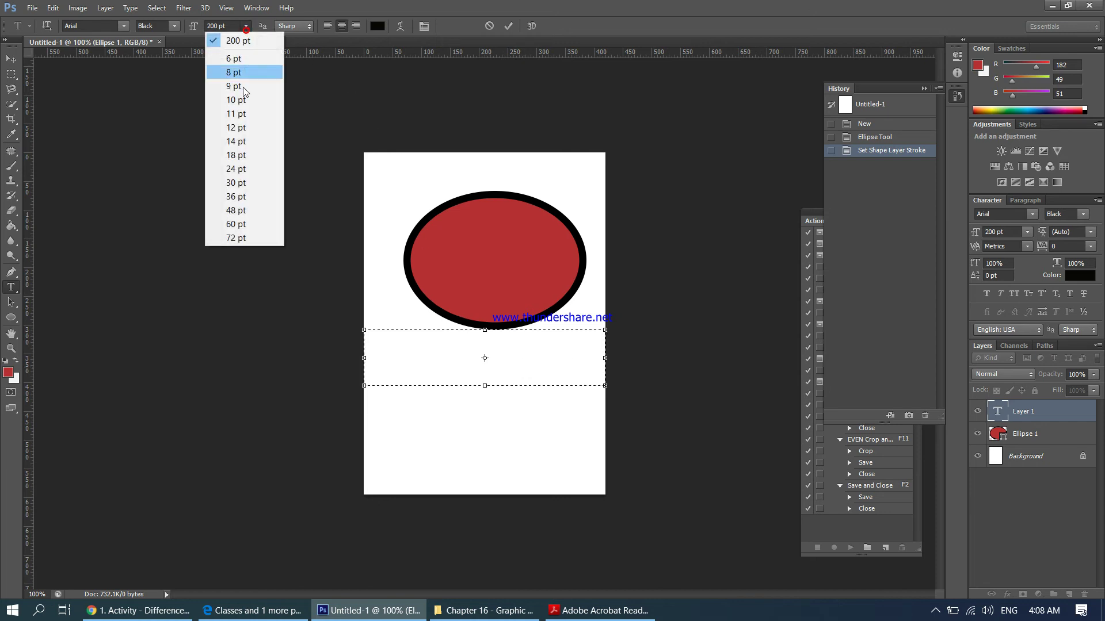
pyautogui.click(237, 225)
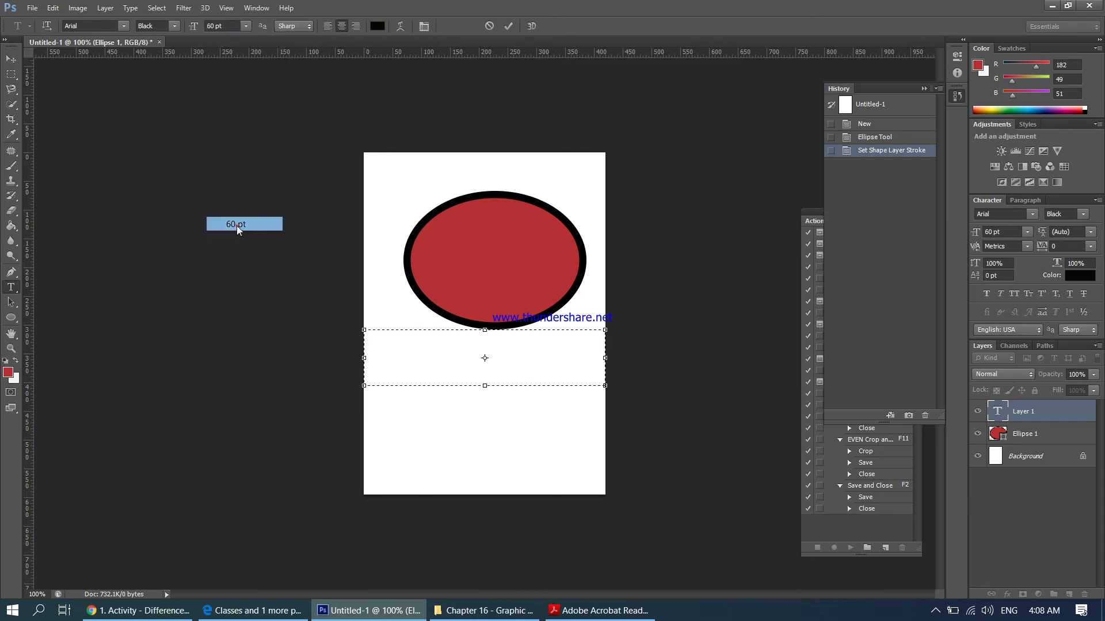
pyautogui.click(245, 26)
pyautogui.click(241, 183)
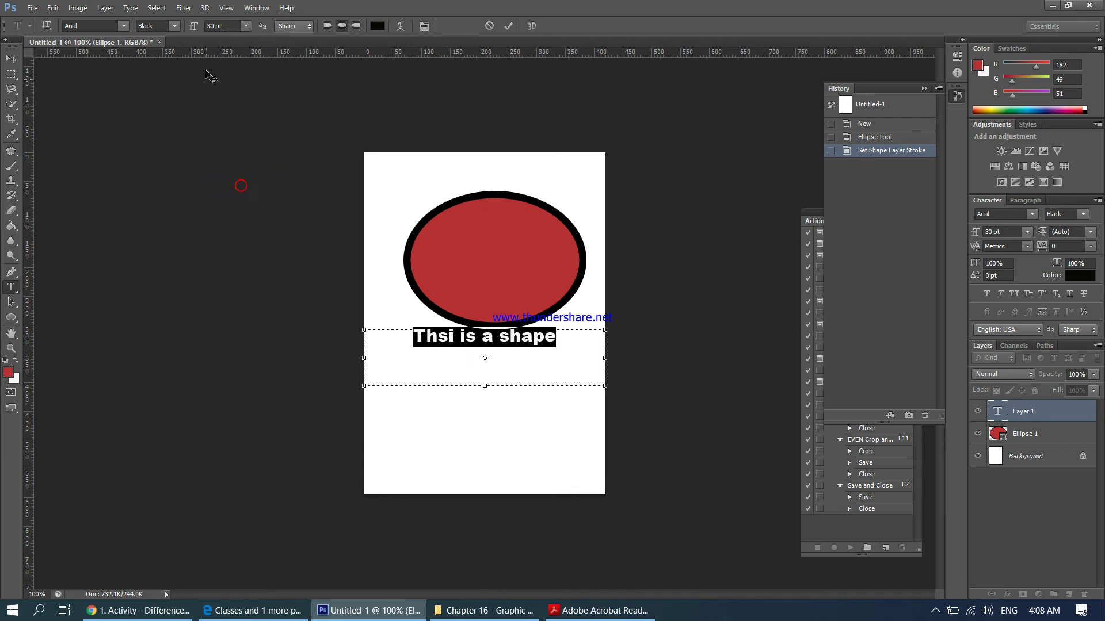
pyautogui.click(240, 29)
pyautogui.click(233, 210)
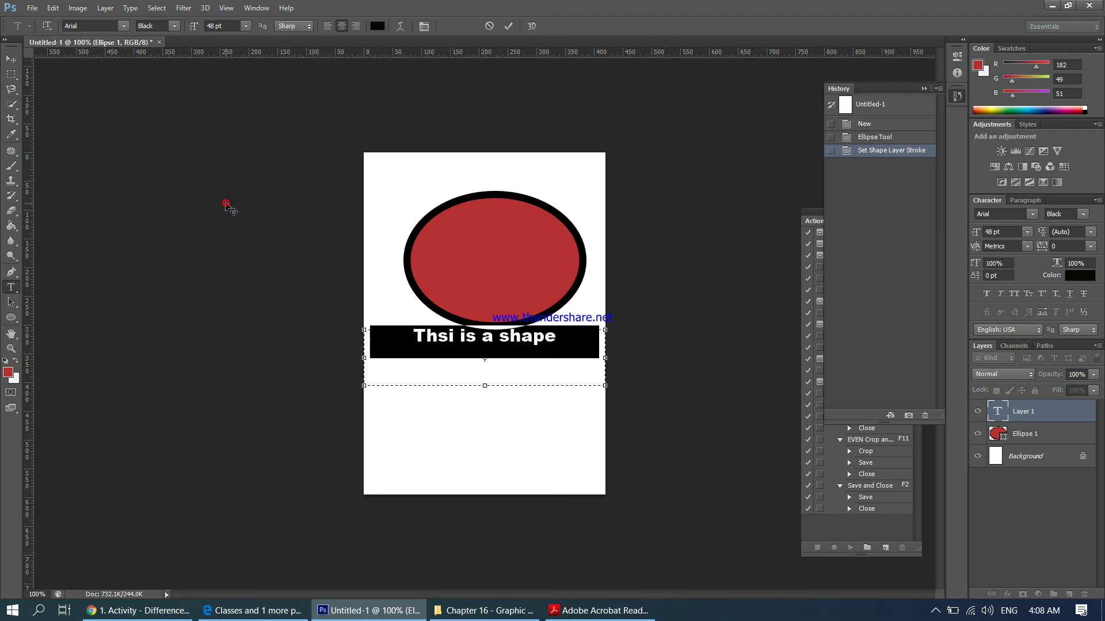
# Correct the typo 'Thsi' to 'This' and commit the caption.
pyautogui.click(429, 342)
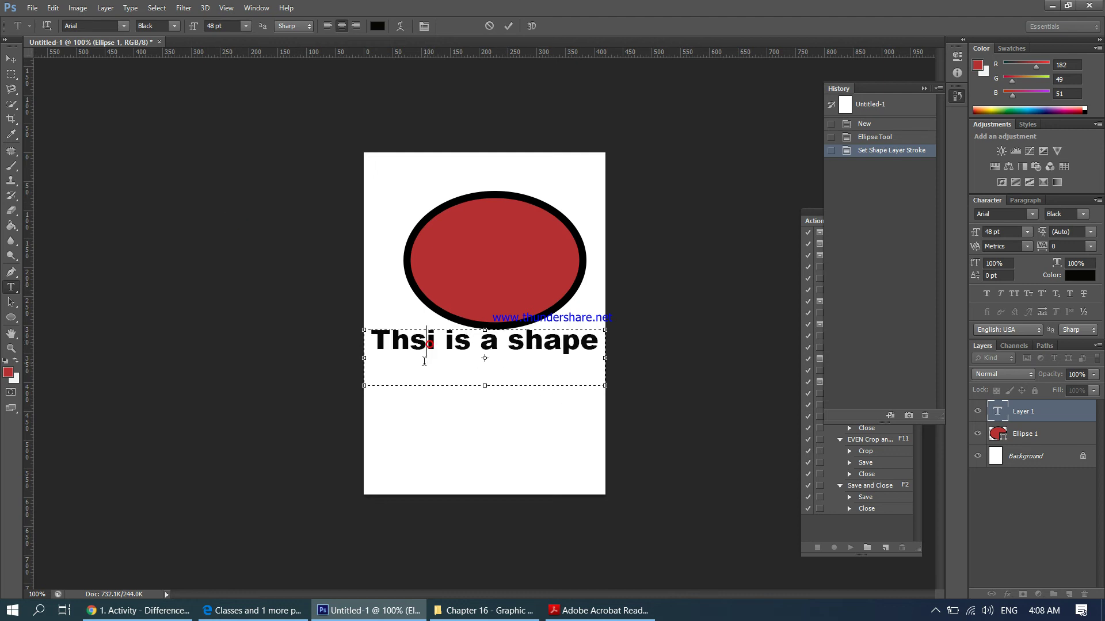
pyautogui.press('BackSpace')
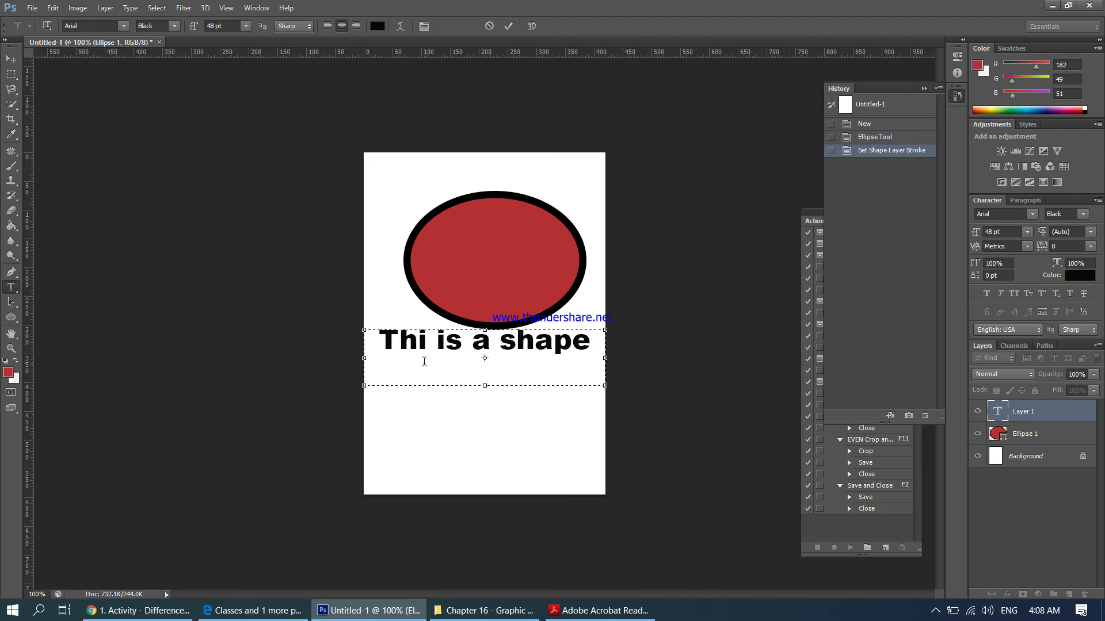
pyautogui.write('s')
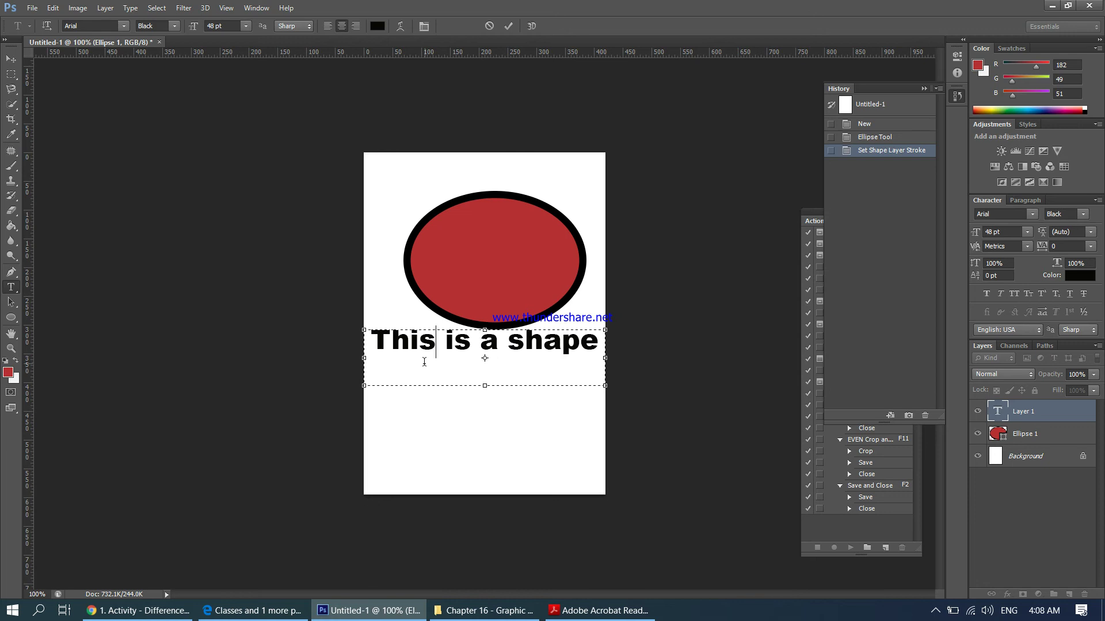
pyautogui.click(10, 59)
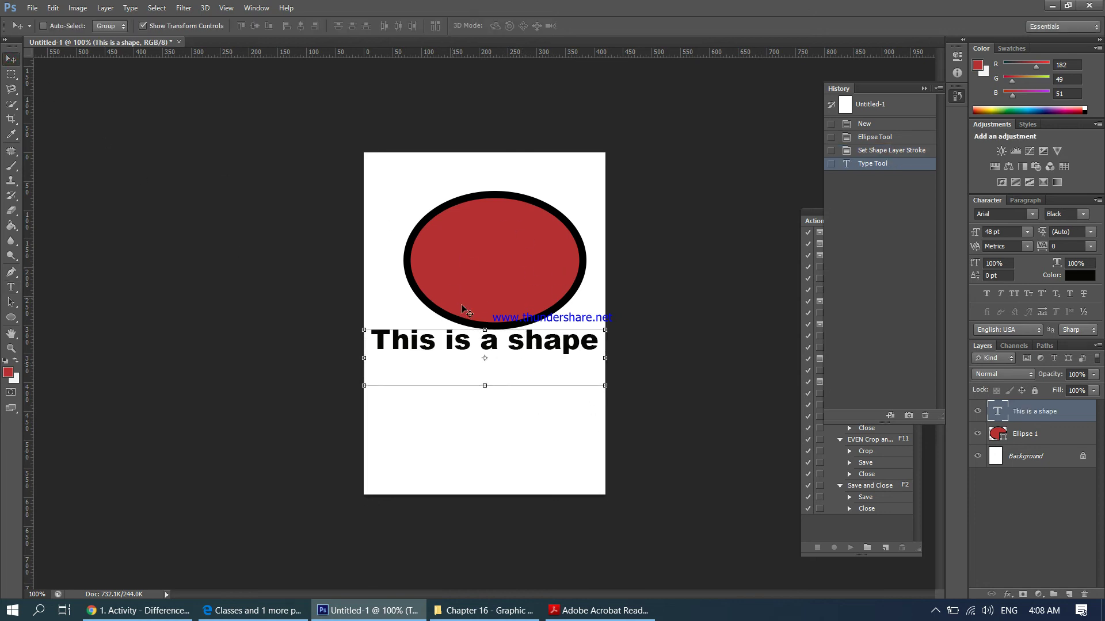
# Save as Photoshop PDF Untitled-1.pdf with the Press Quality preset, keeping editing capabilities.
pyautogui.click(33, 9)
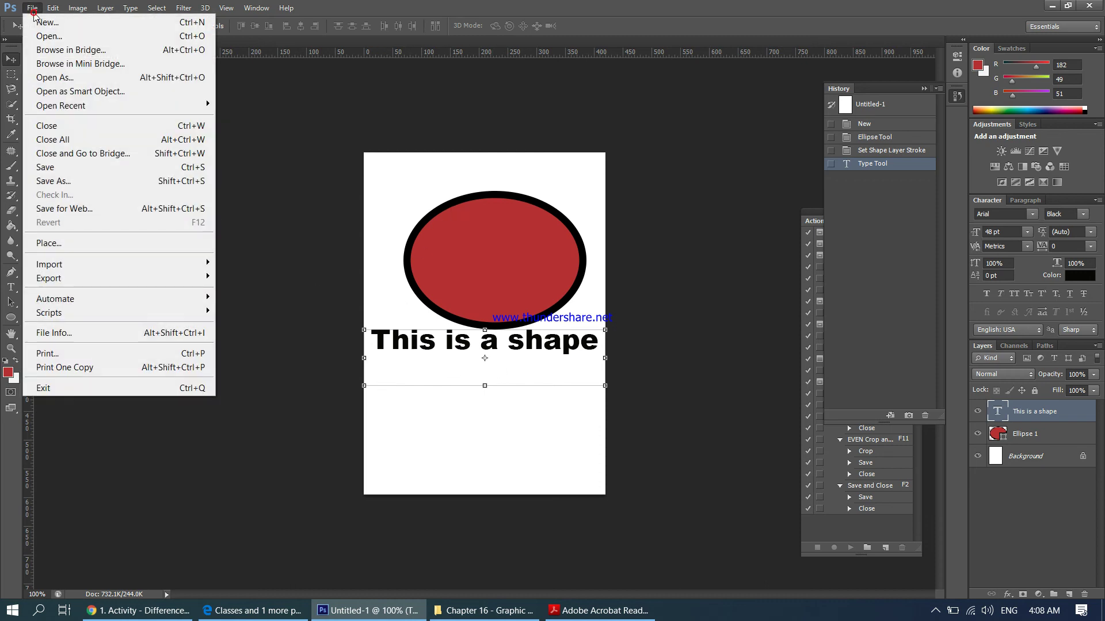
pyautogui.click(57, 182)
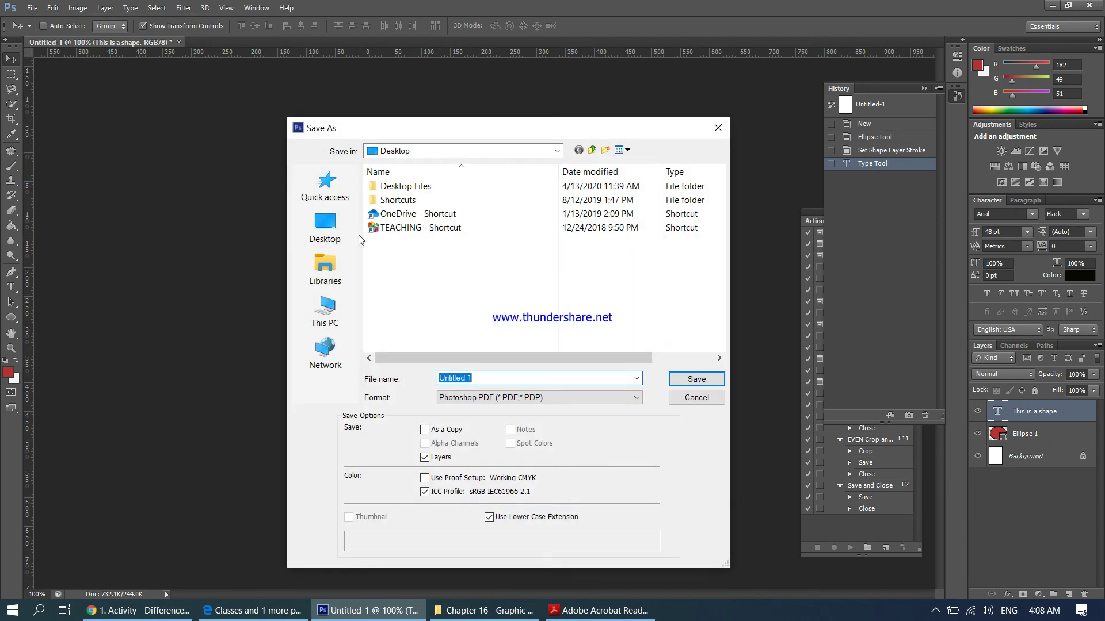
pyautogui.click(533, 402)
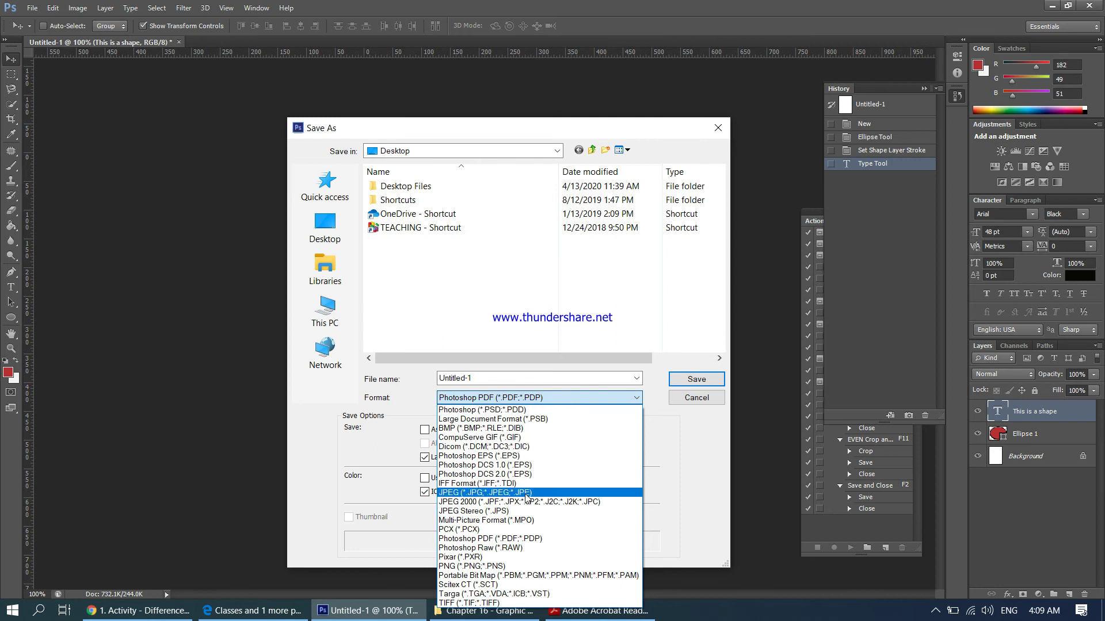
pyautogui.click(525, 539)
pyautogui.click(511, 379)
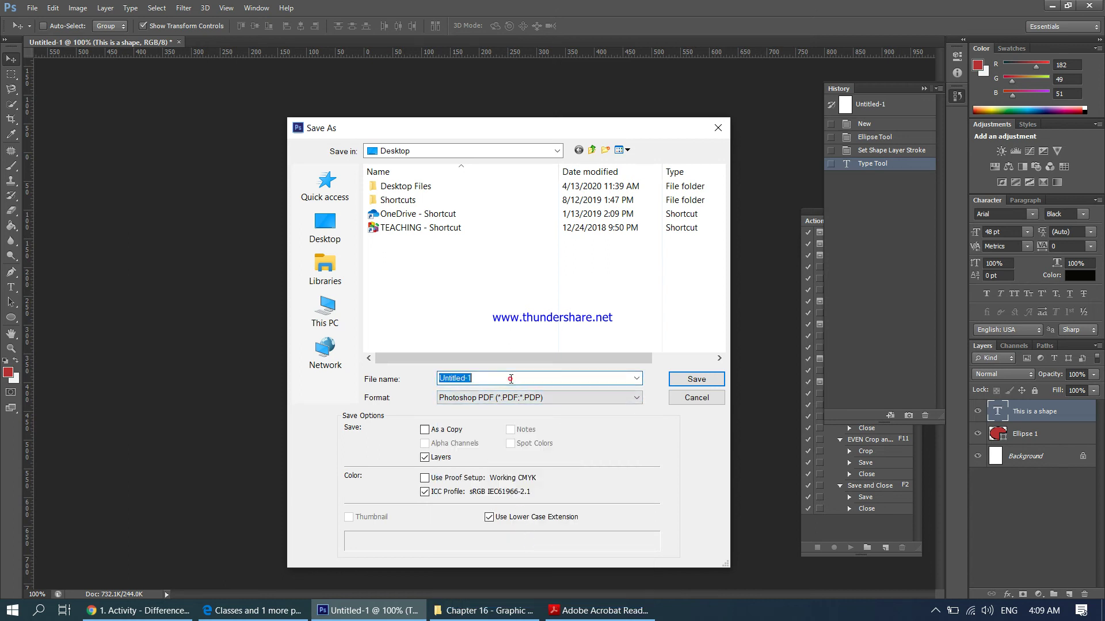
pyautogui.click(672, 379)
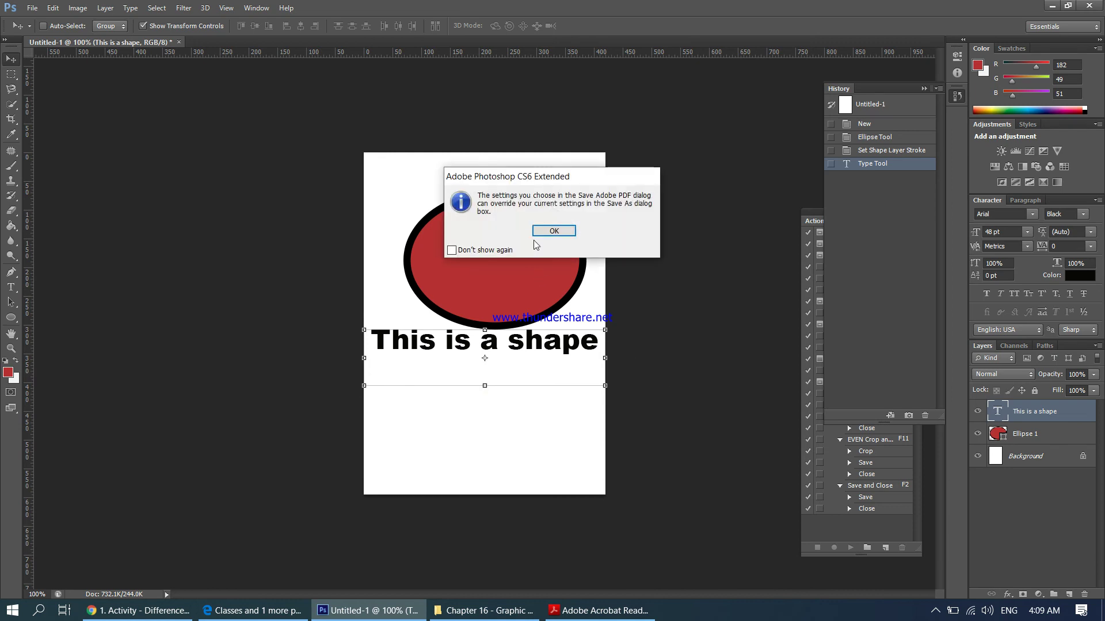
pyautogui.click(540, 234)
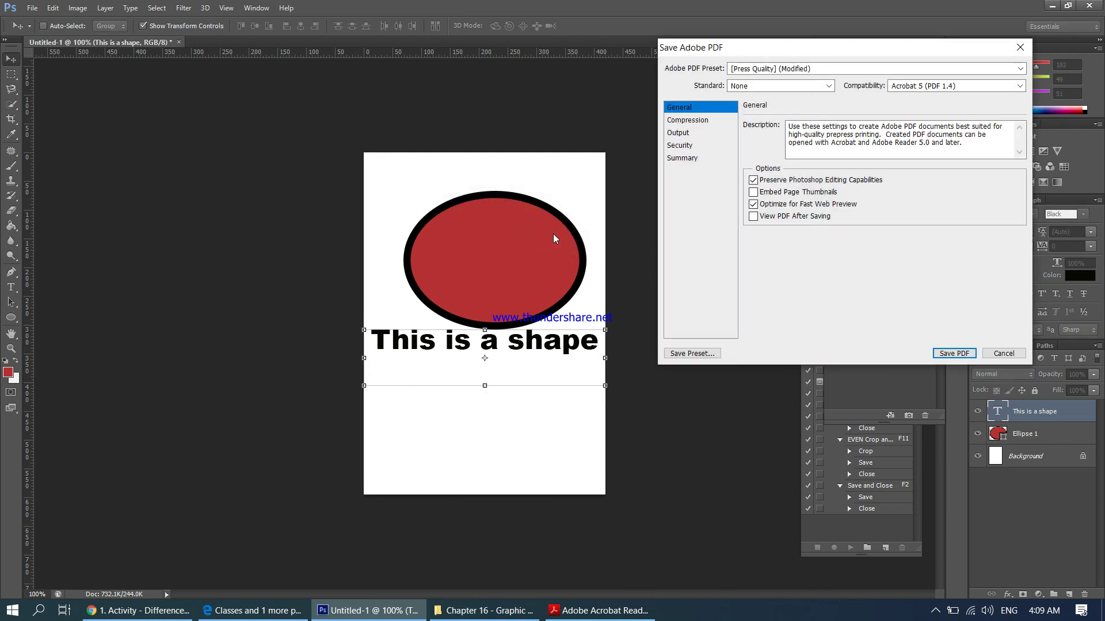
pyautogui.click(953, 353)
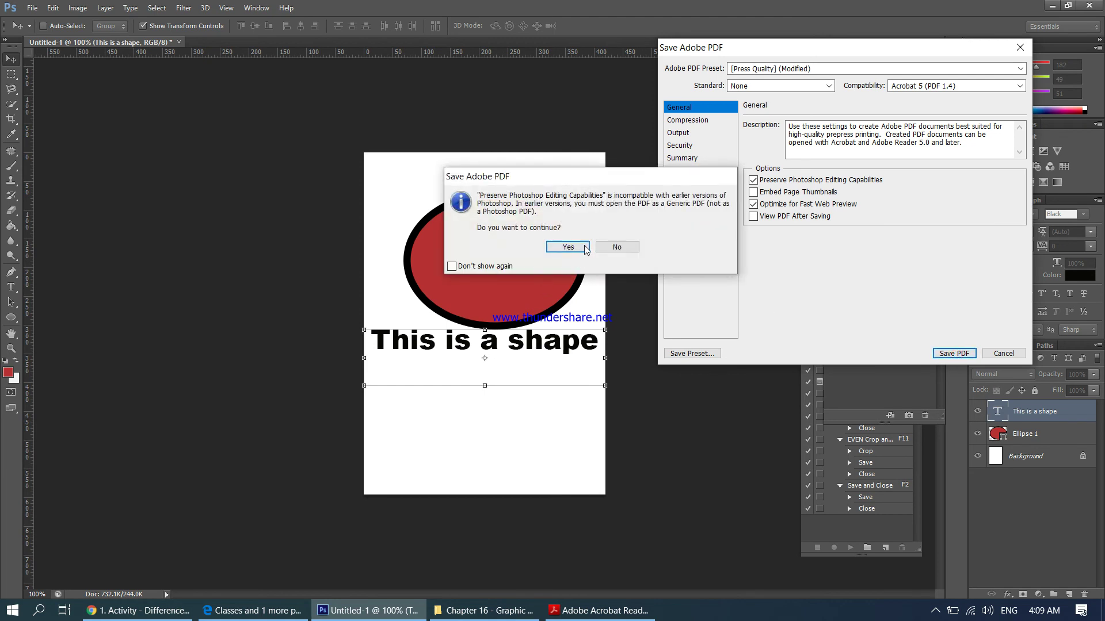
pyautogui.click(580, 248)
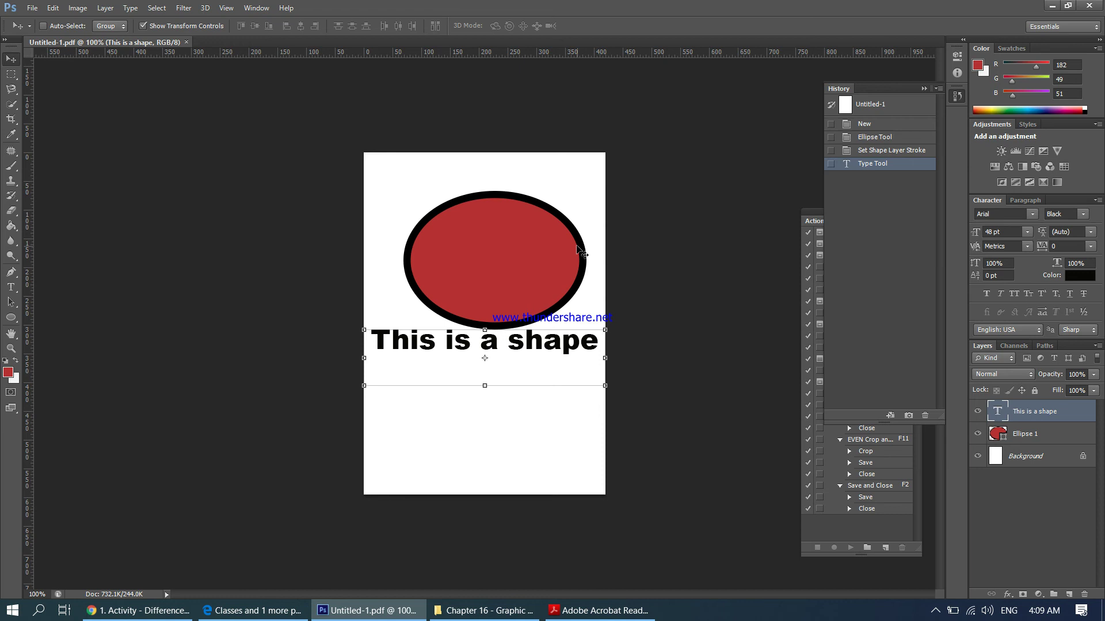
# Save a JPEG copy named Untitled-1.jpg to the Desktop, accepting the default JPEG options.
pyautogui.click(31, 8)
pyautogui.click(55, 181)
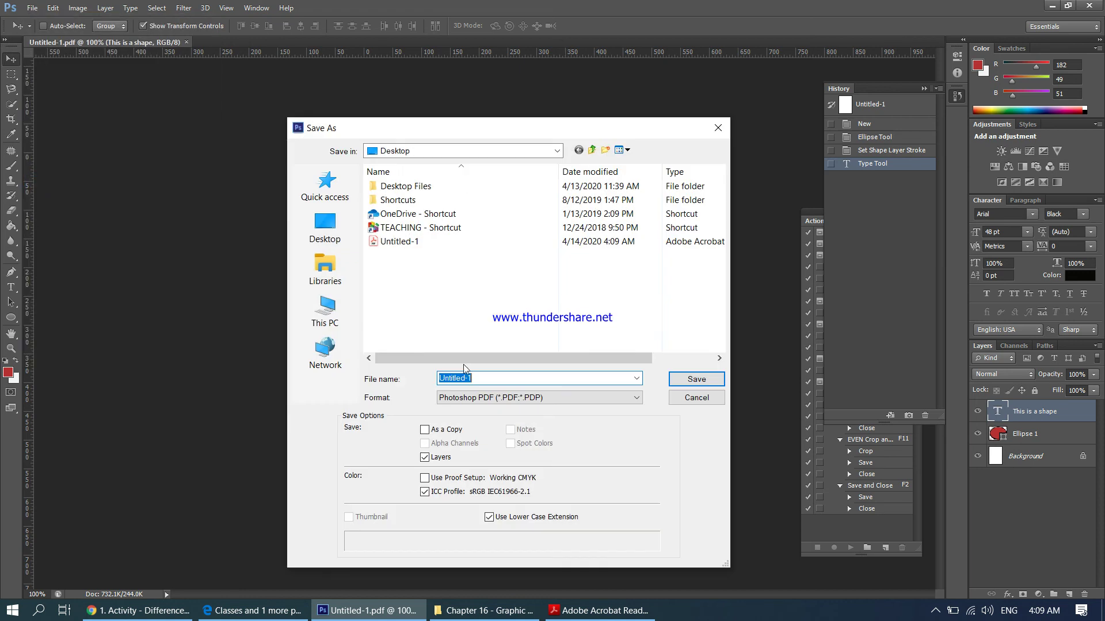
pyautogui.click(492, 399)
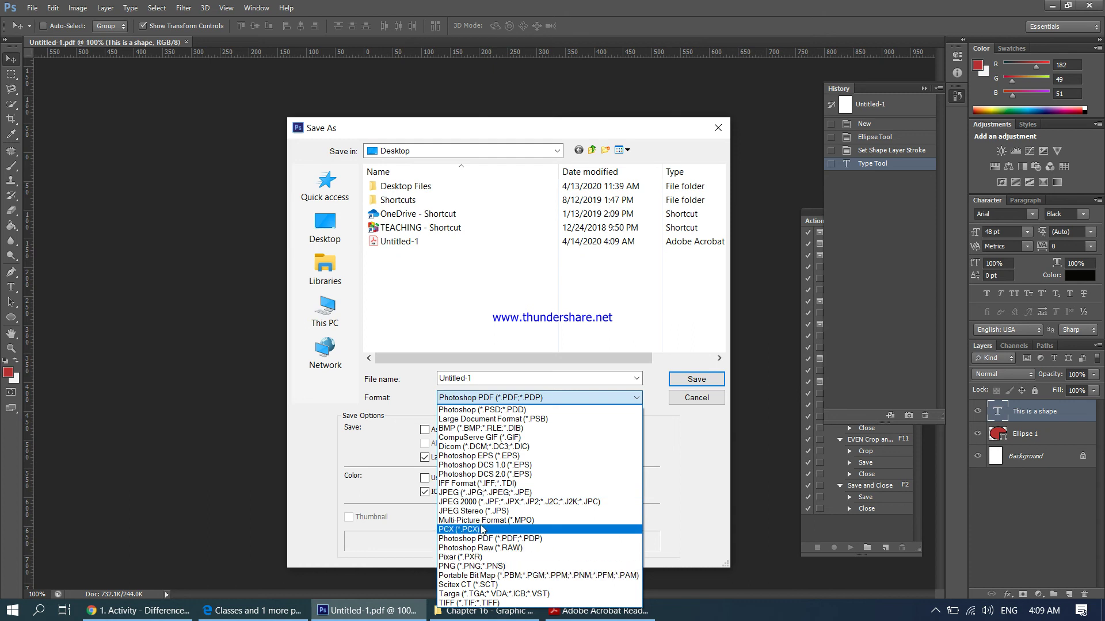
pyautogui.click(483, 492)
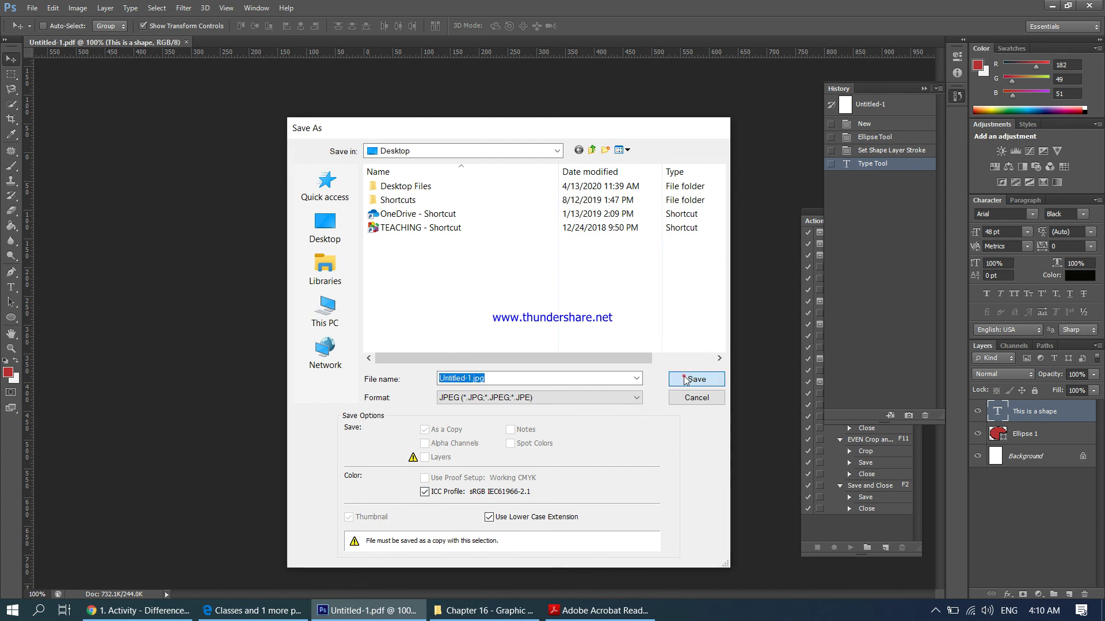
pyautogui.click(686, 380)
pyautogui.click(620, 166)
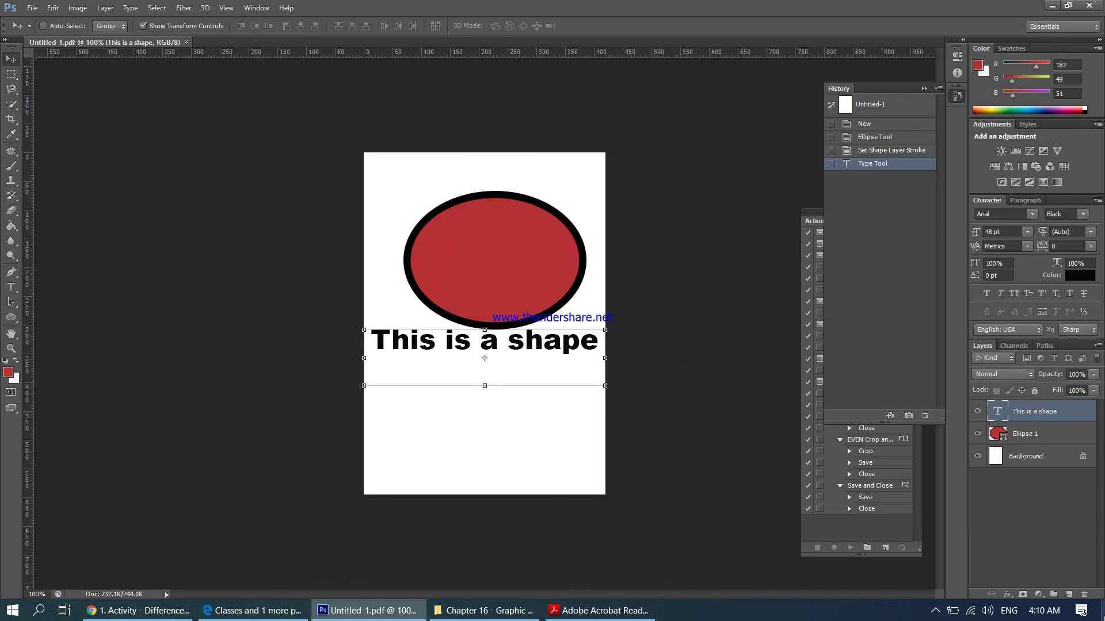
pyautogui.press('super+d')
# Refresh the desktop and select the new Untitled-1 JPEG and PDF icons.
pyautogui.rightClick(268, 224)
pyautogui.click(296, 289)
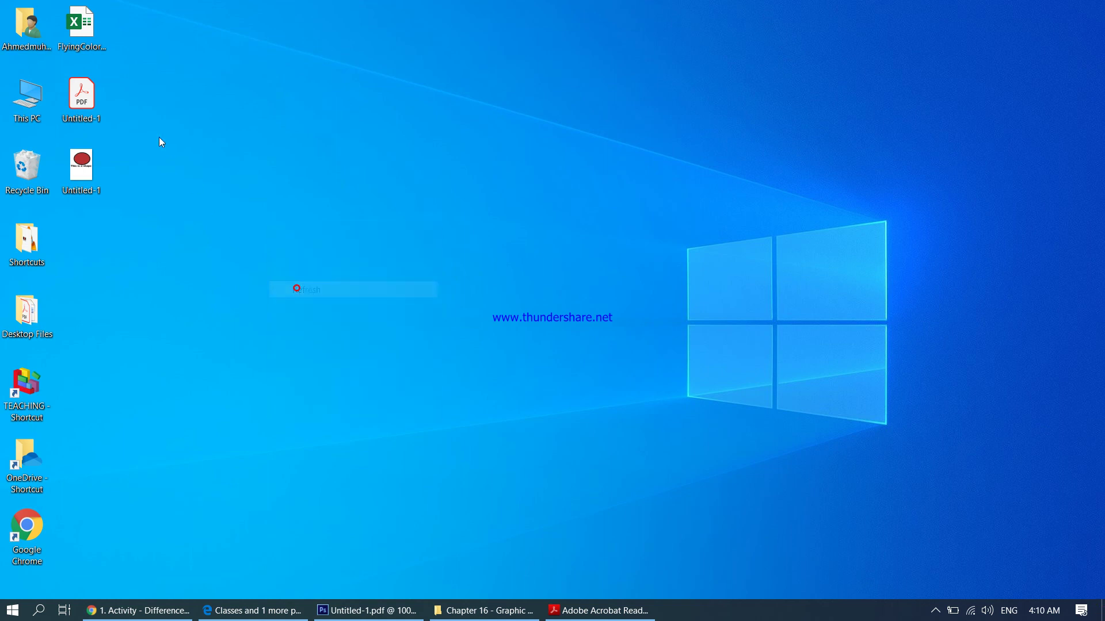
pyautogui.click(93, 168)
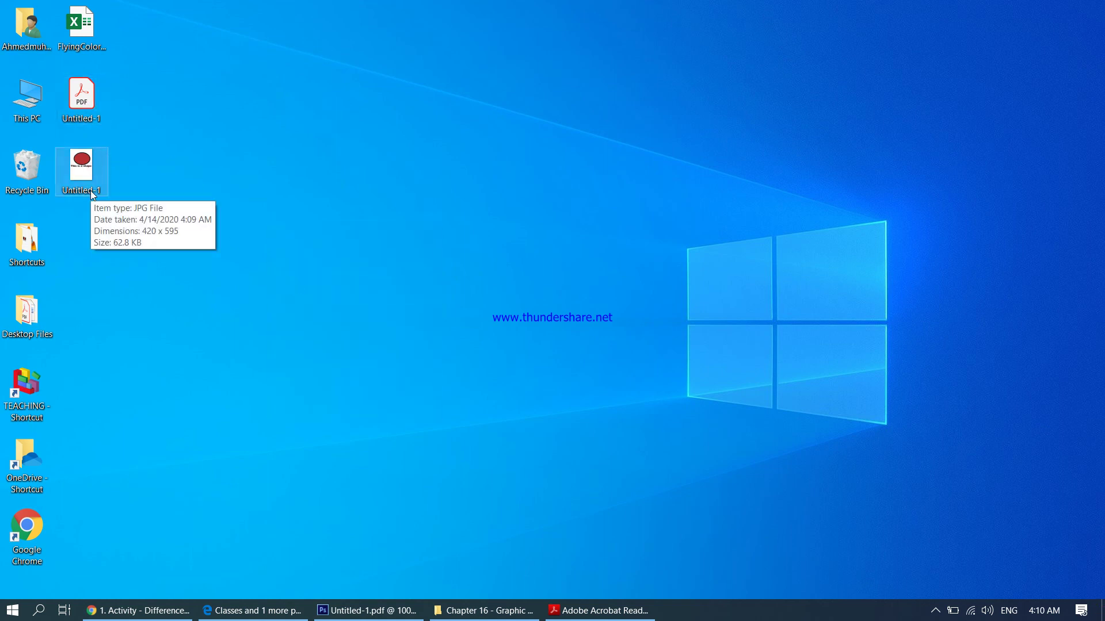
pyautogui.click(80, 89)
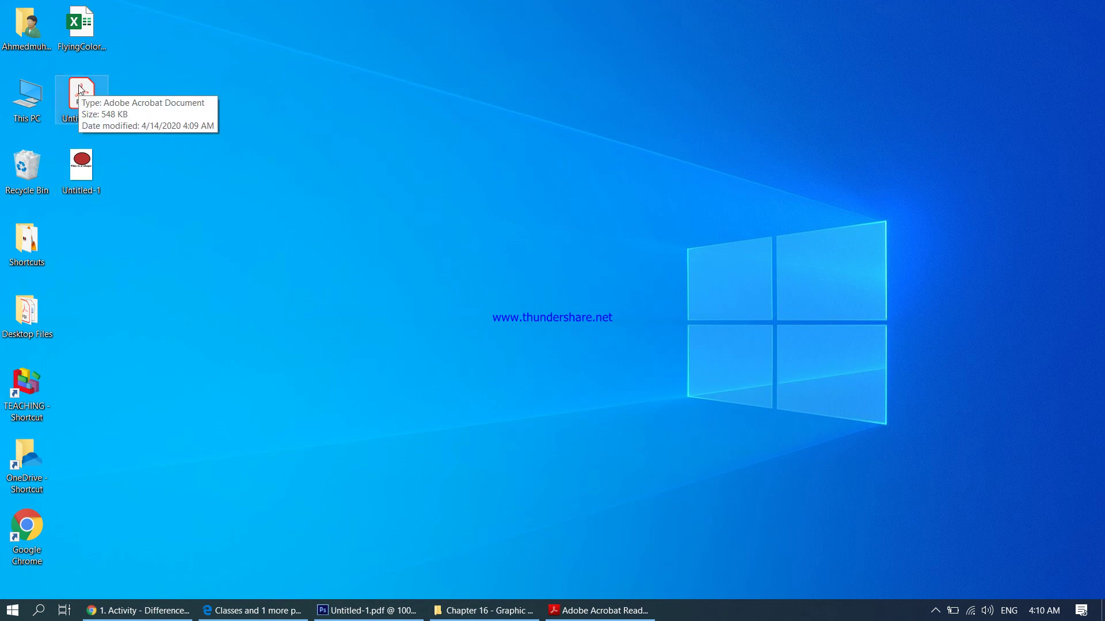
# Open Untitled-1.jpg in Picasa, zoom in on the caption's blocky edges, then close the viewer.
pyautogui.doubleClick(99, 177)
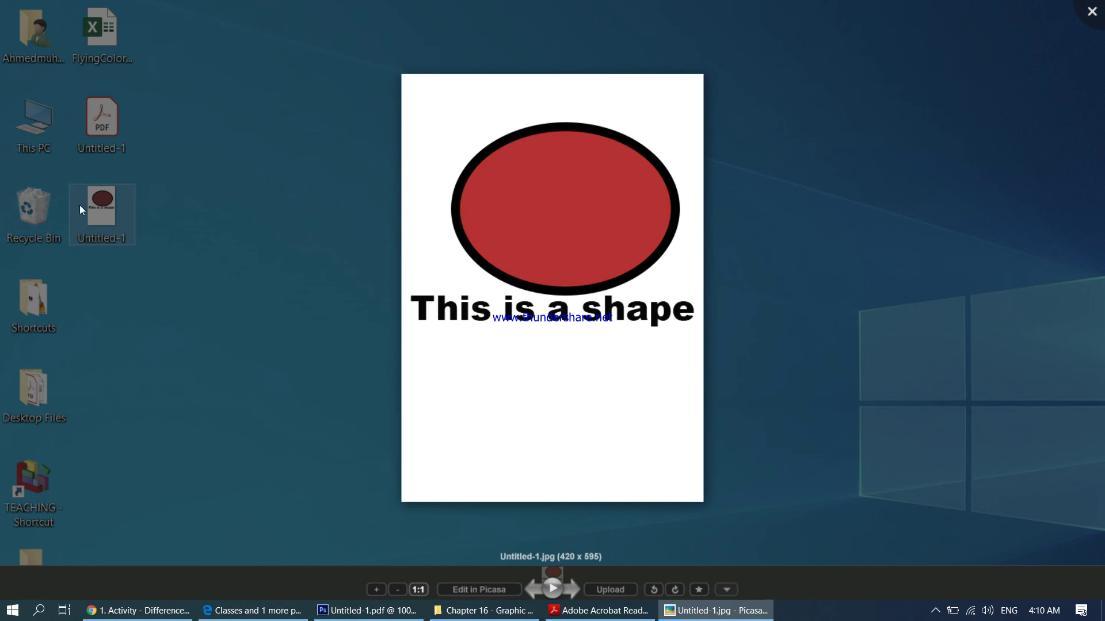
pyautogui.scroll(5, 563, 399)
pyautogui.scroll(5, 502, 348)
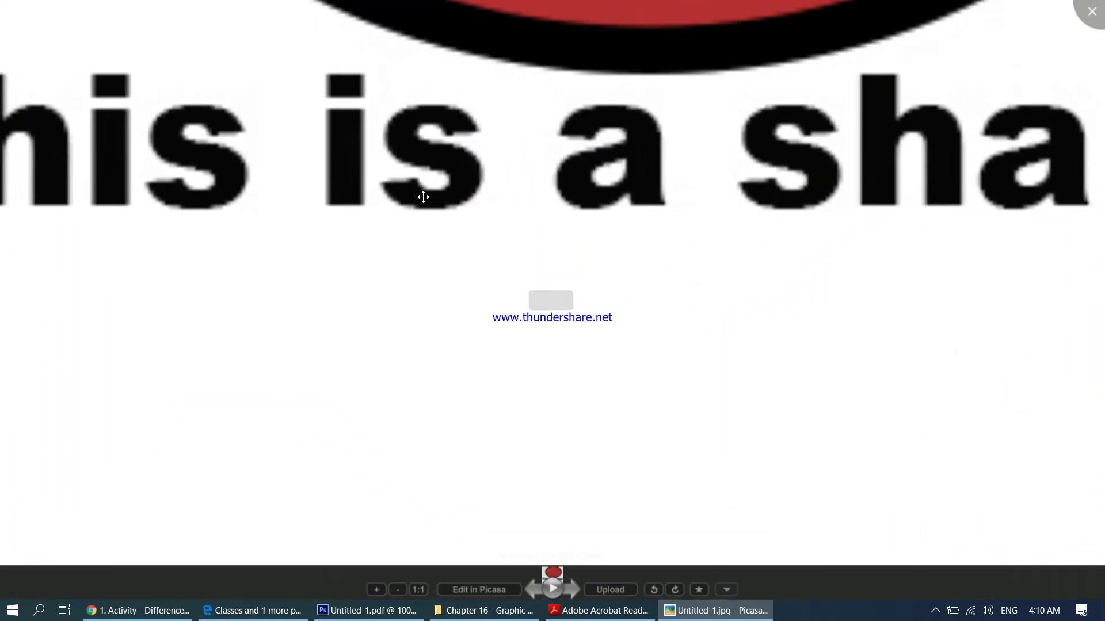
pyautogui.scroll(-8, 478, 230)
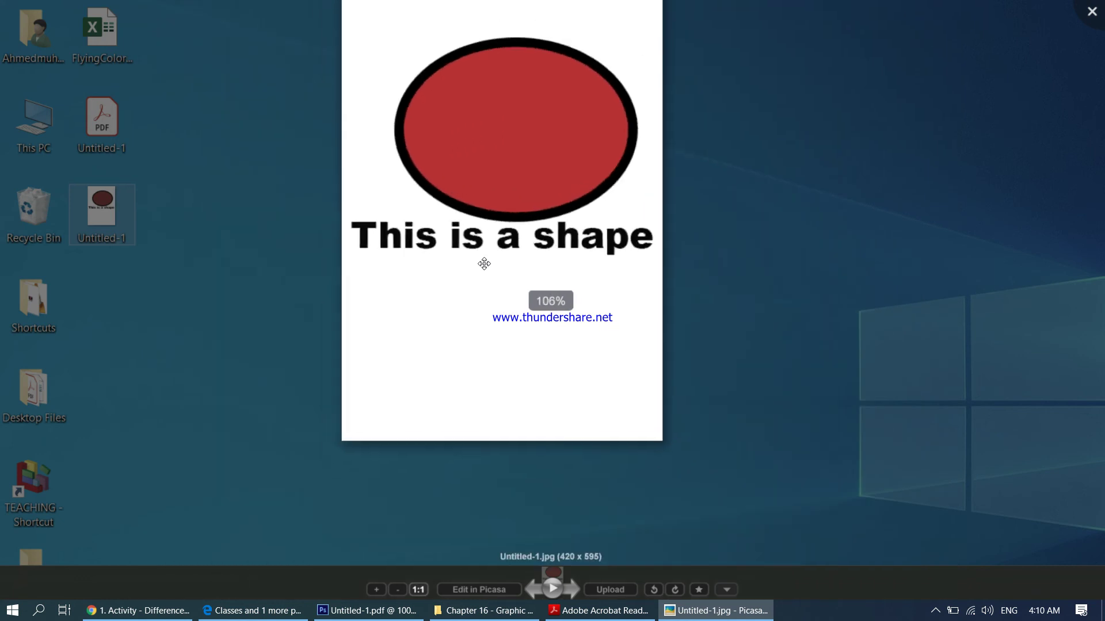
pyautogui.scroll(5, 484, 264)
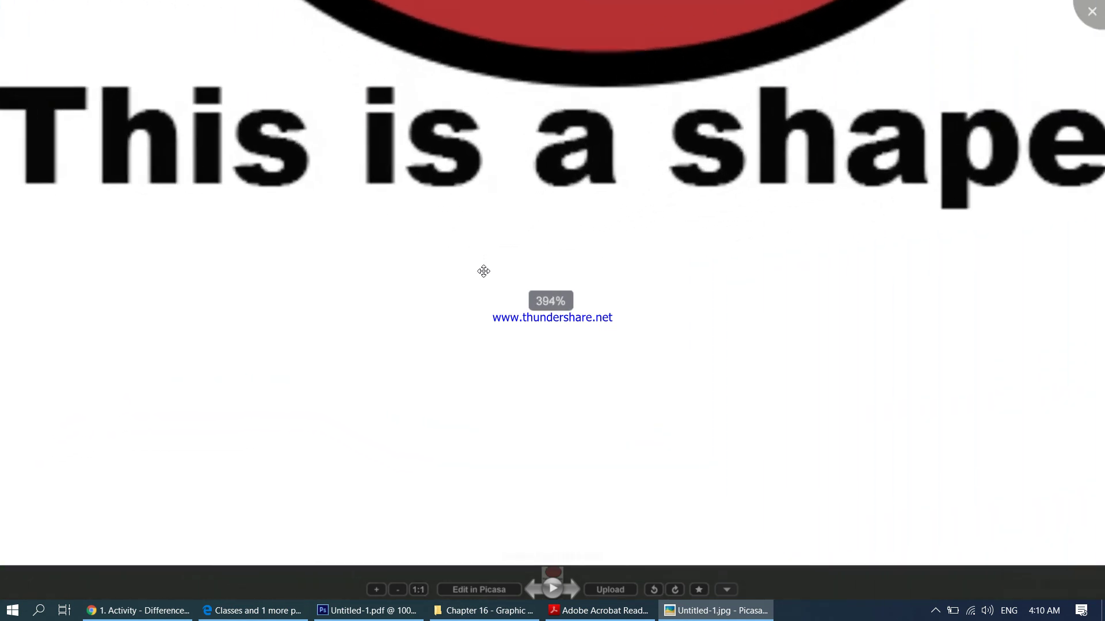
pyautogui.scroll(6, 483, 271)
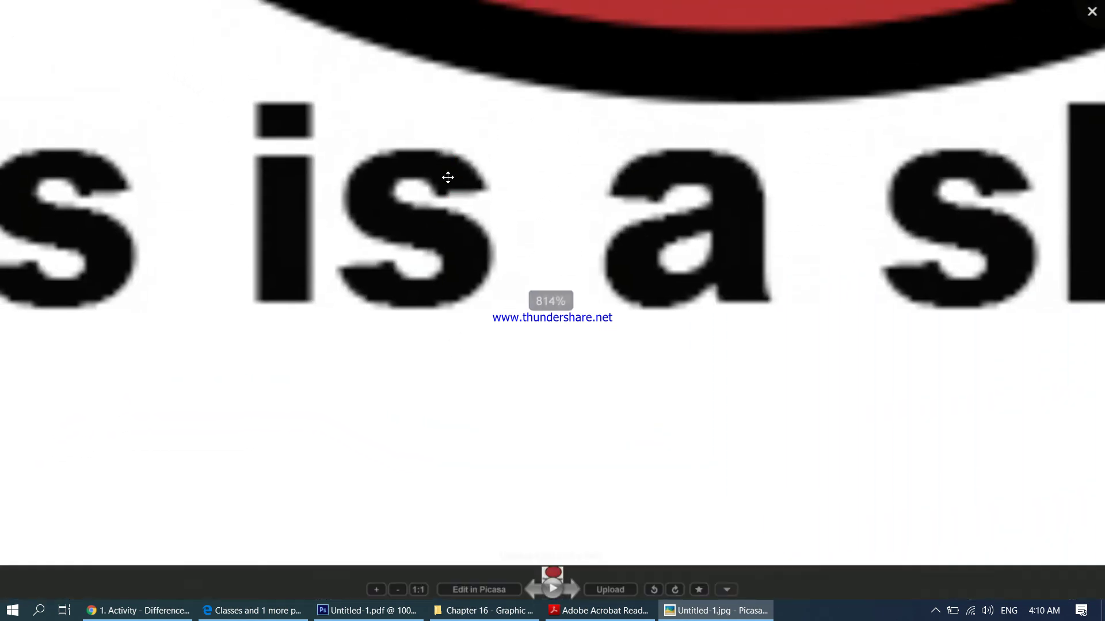
pyautogui.scroll(7, 448, 172)
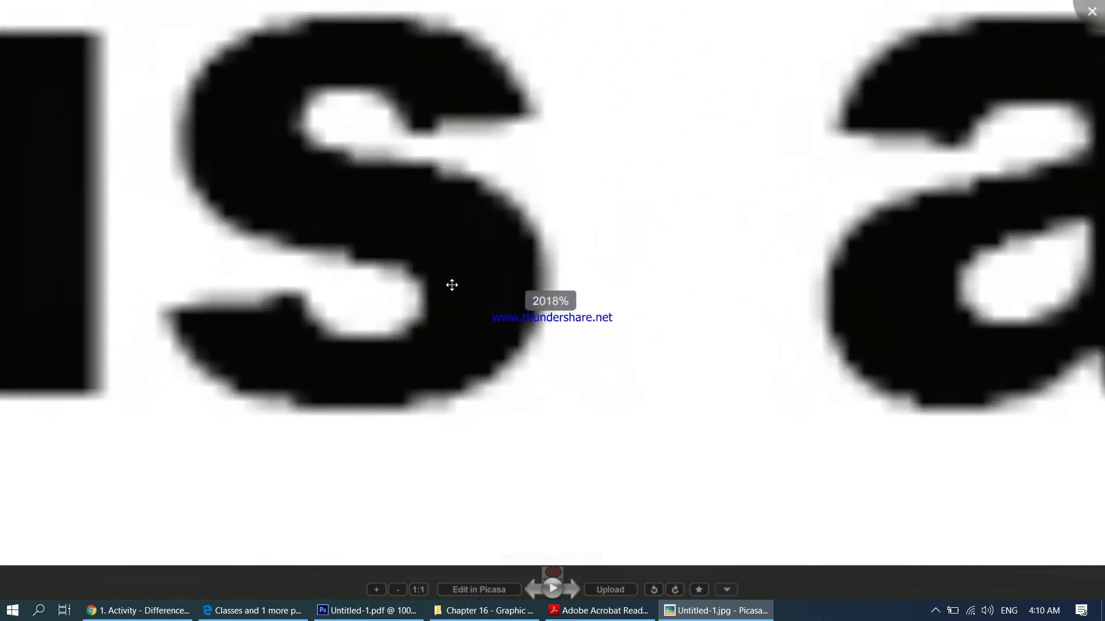
pyautogui.scroll(2, 464, 306)
pyautogui.scroll(-5, 472, 330)
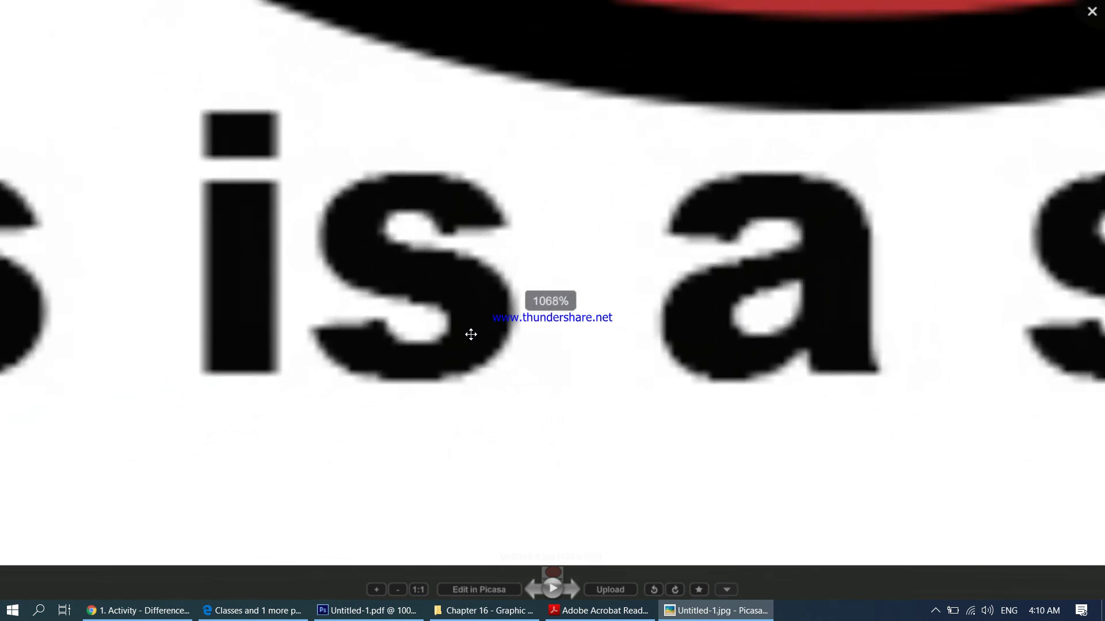
pyautogui.scroll(-10, 470, 335)
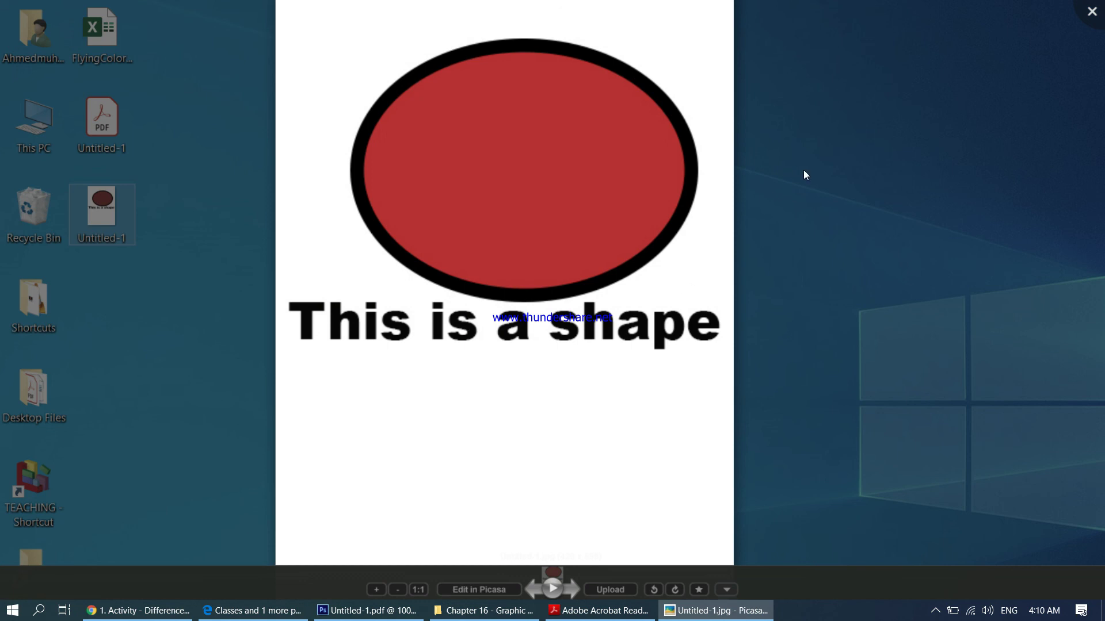
pyautogui.click(1091, 13)
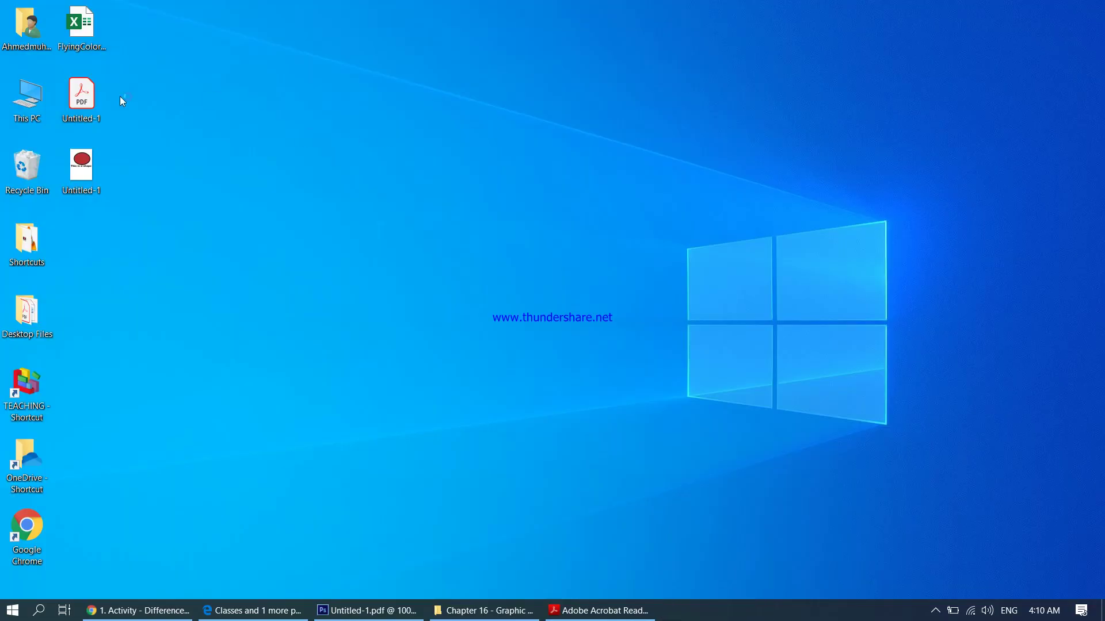
# Open Untitled-1.pdf in Acrobat Reader, collapse the Tools pane and zoom in to 1200%.
pyautogui.doubleClick(78, 109)
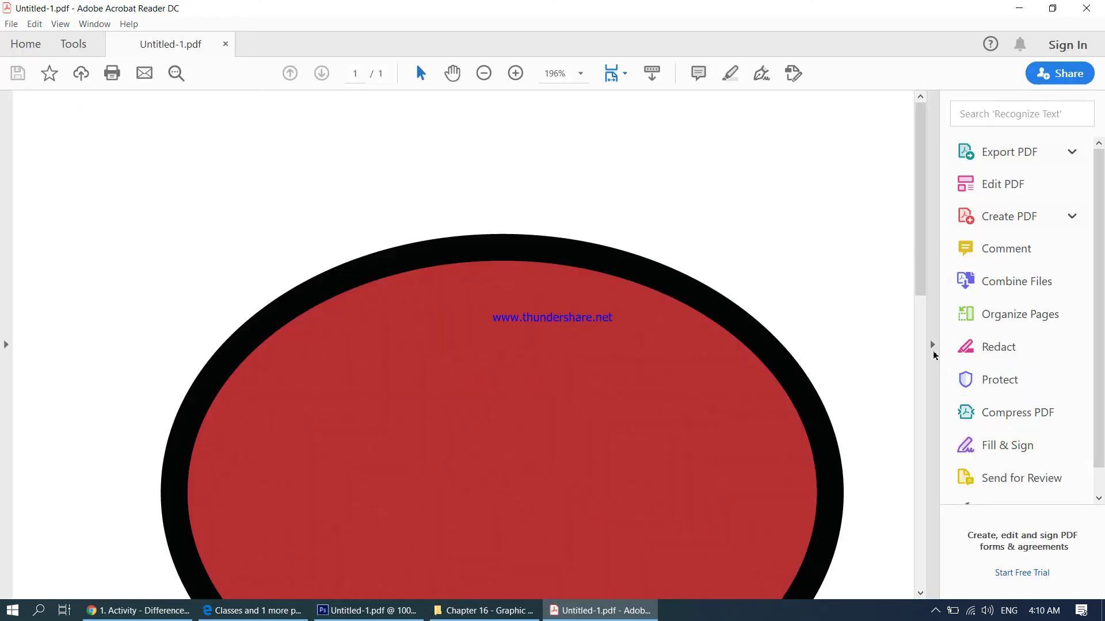
pyautogui.click(932, 345)
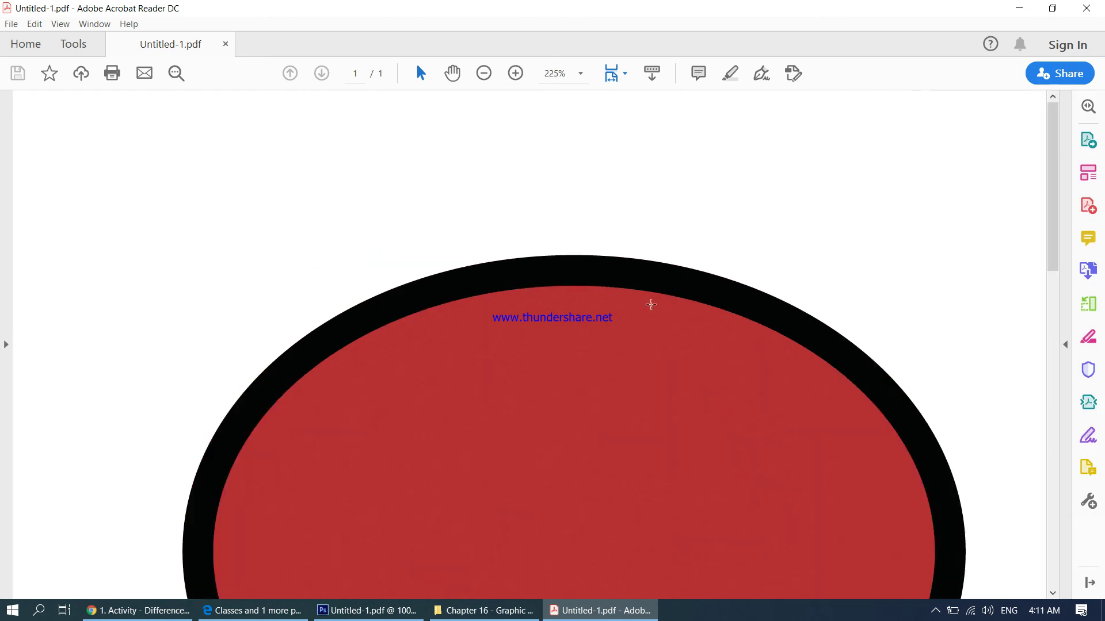
pyautogui.scroll(-7, 592, 337)
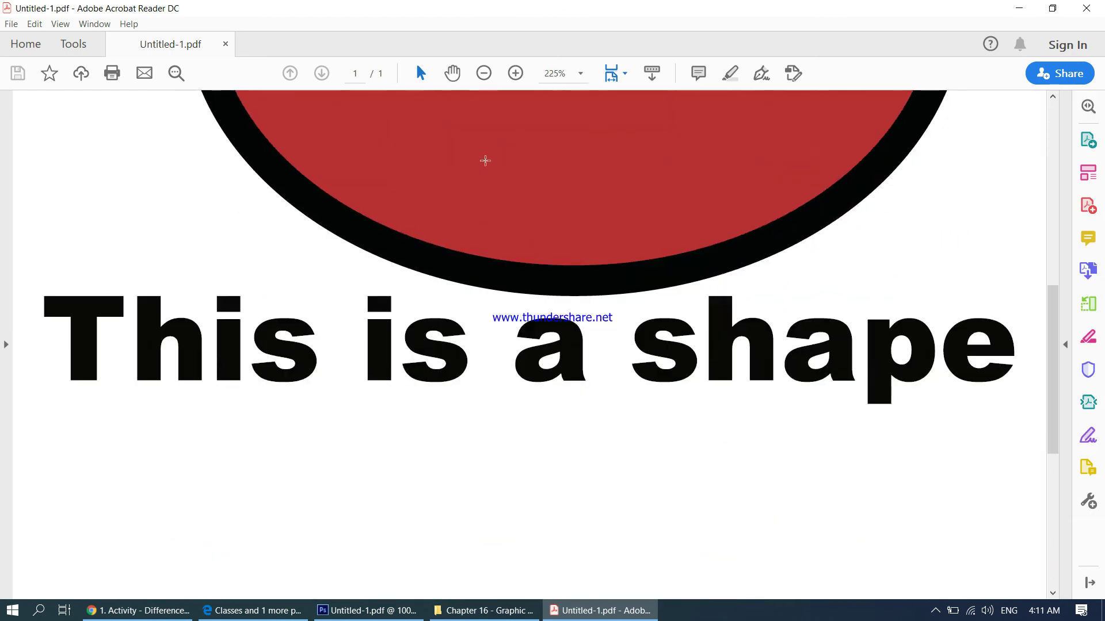
pyautogui.click(515, 73)
pyautogui.scroll(-5, 582, 272)
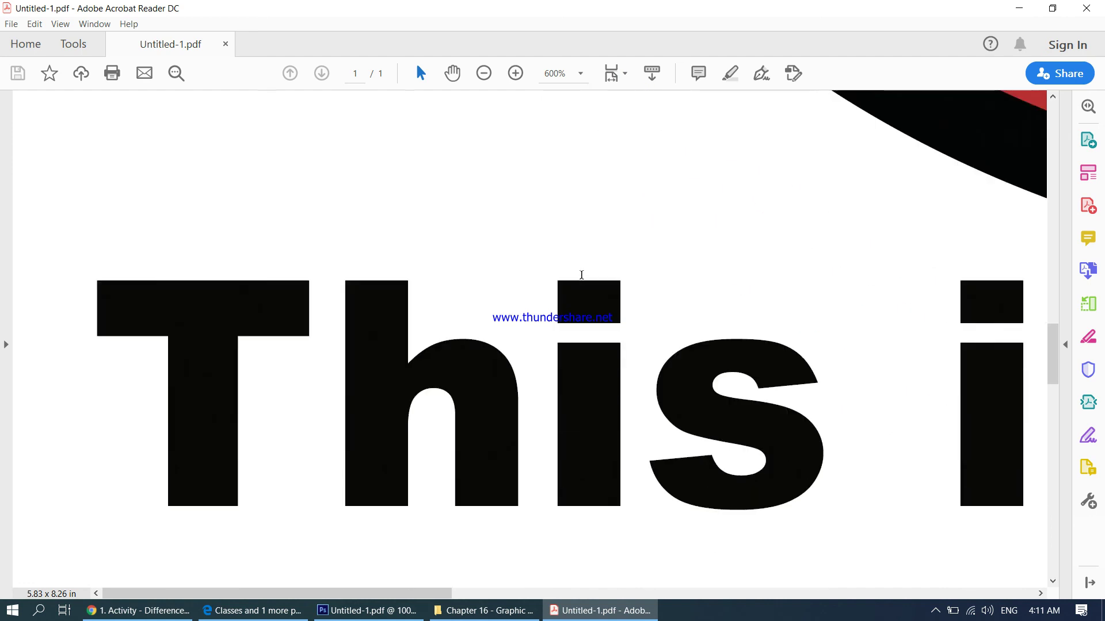
pyautogui.click(514, 73)
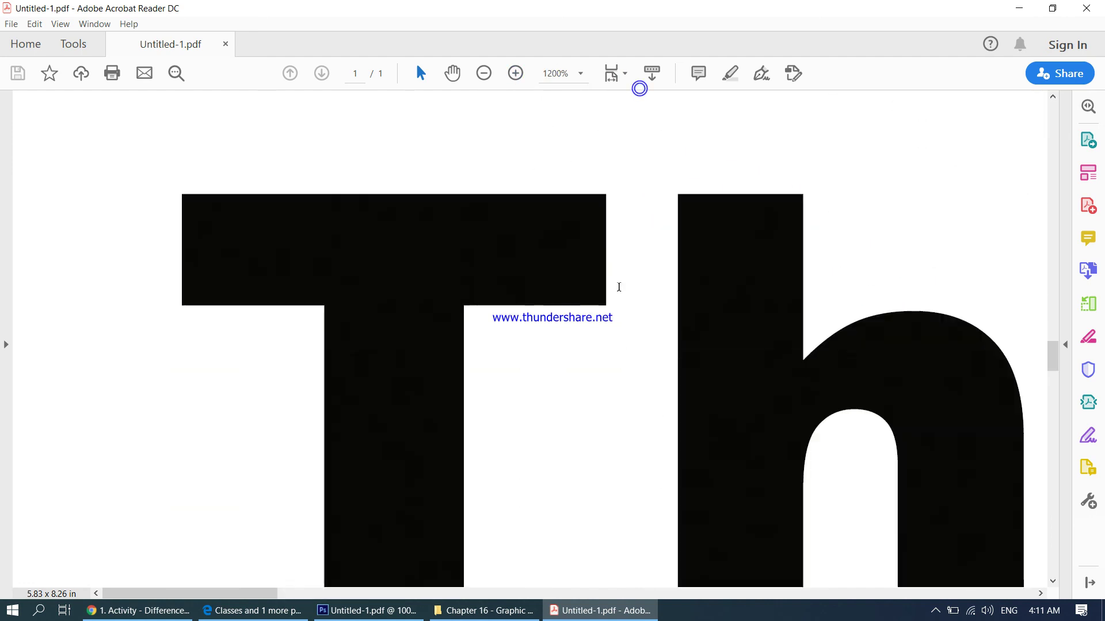
pyautogui.scroll(-3, 616, 276)
pyautogui.moveTo(266, 593); pyautogui.dragTo(310, 594)
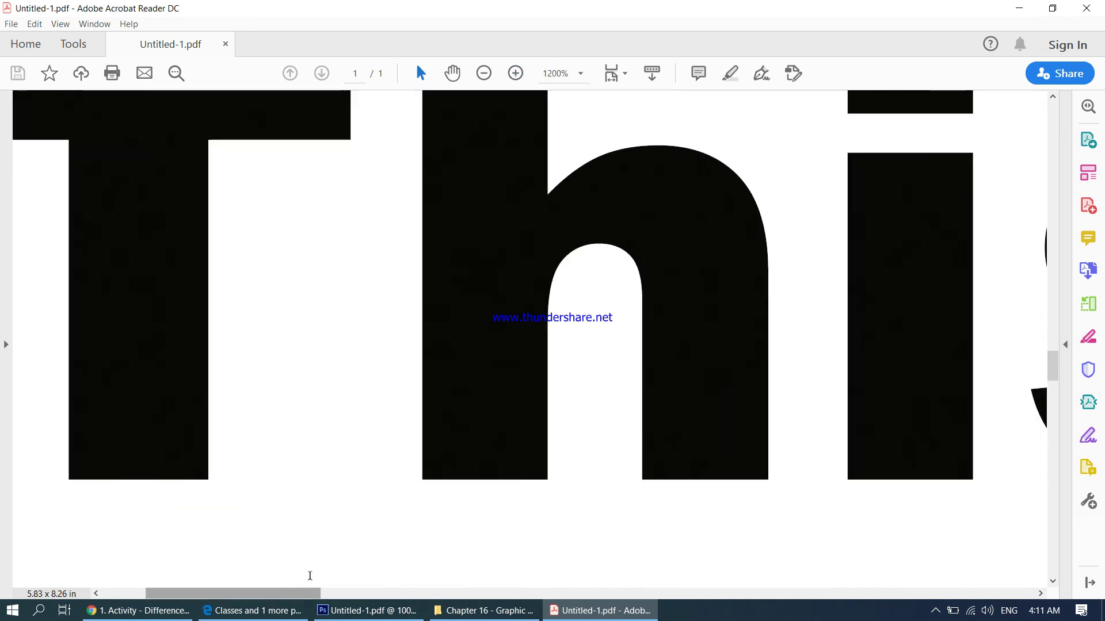
# Magnify the caption up to 6400% to check its crisp edges, then zoom back to 225%.
pyautogui.click(515, 73)
pyautogui.moveTo(222, 595); pyautogui.dragTo(173, 475)
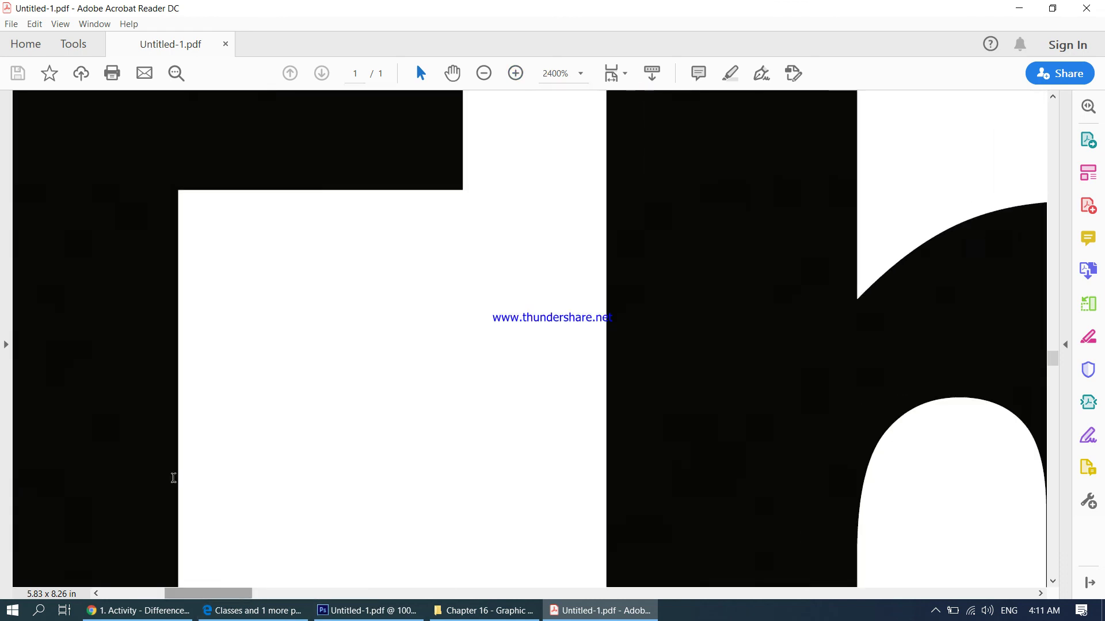
pyautogui.click(515, 73)
pyautogui.click(515, 73)
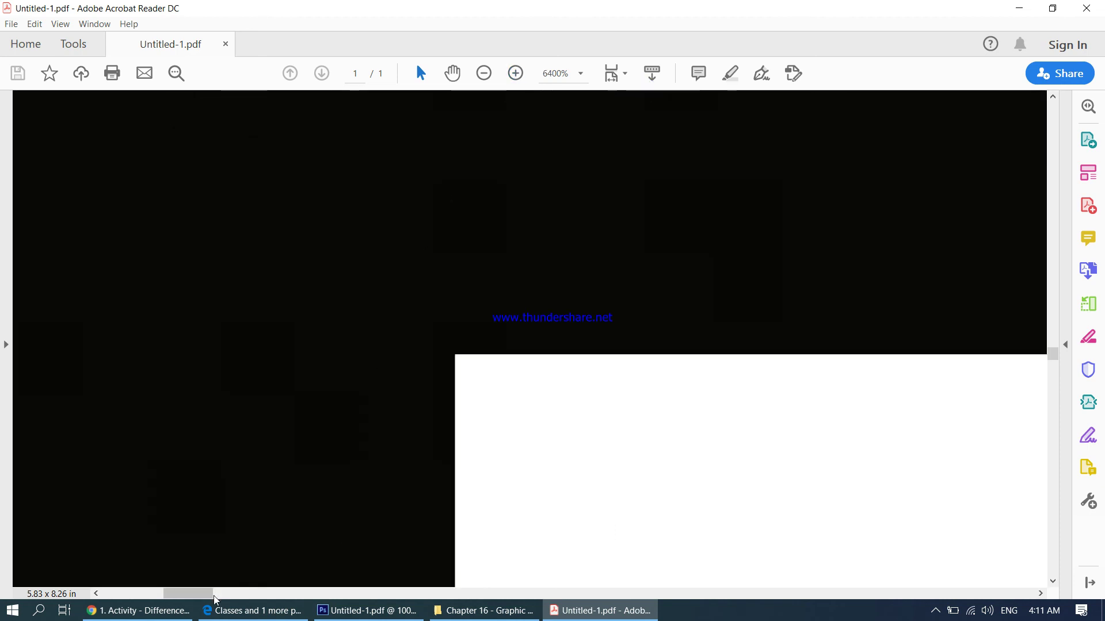
pyautogui.moveTo(190, 593); pyautogui.dragTo(222, 593)
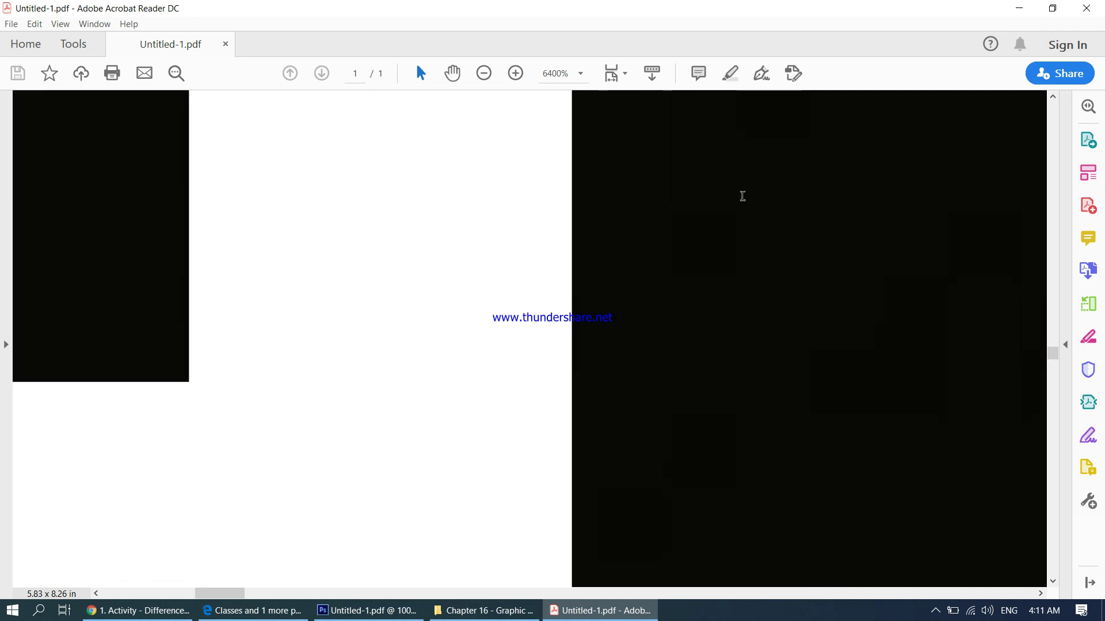
pyautogui.scroll(2, 742, 195)
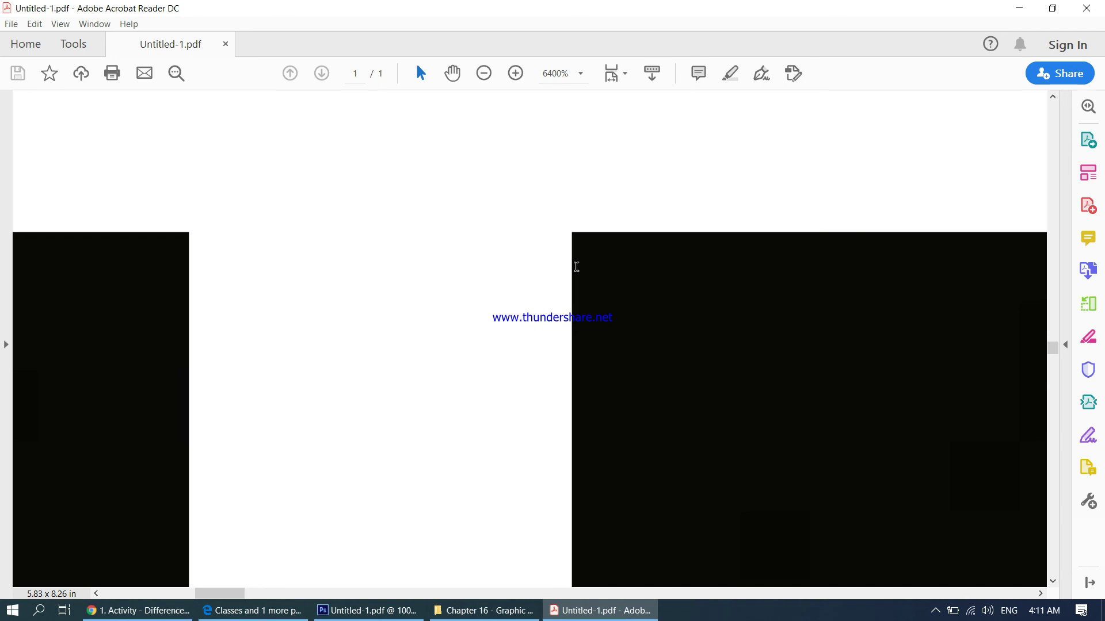
pyautogui.scroll(-9, 575, 267)
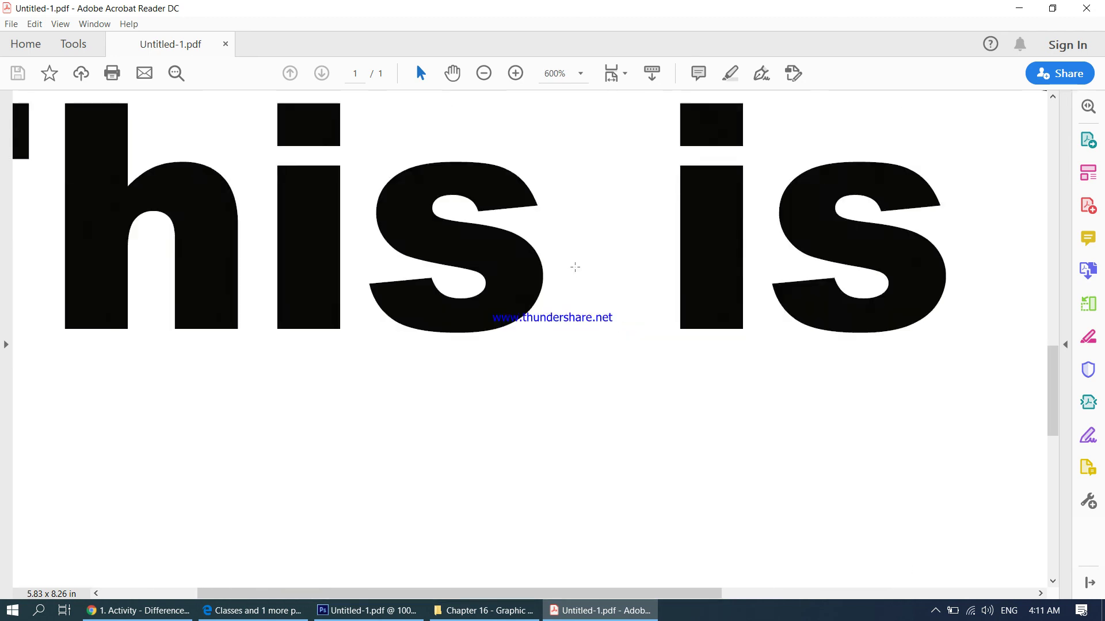
pyautogui.scroll(-1, 575, 267)
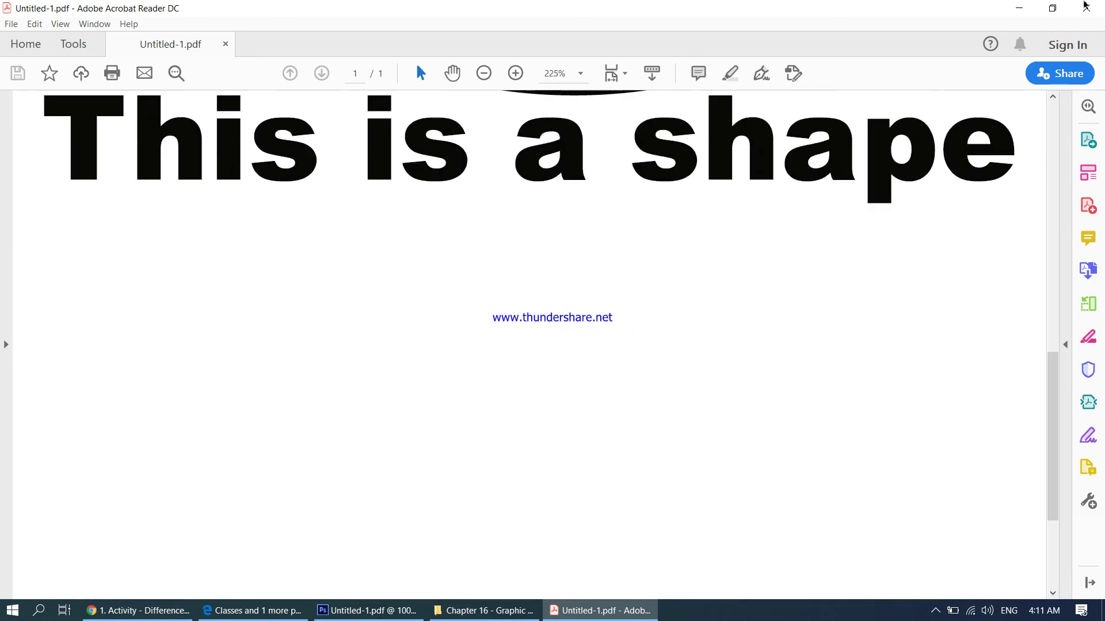
# Minimize Acrobat Reader and refresh the desktop.
pyautogui.click(1019, 8)
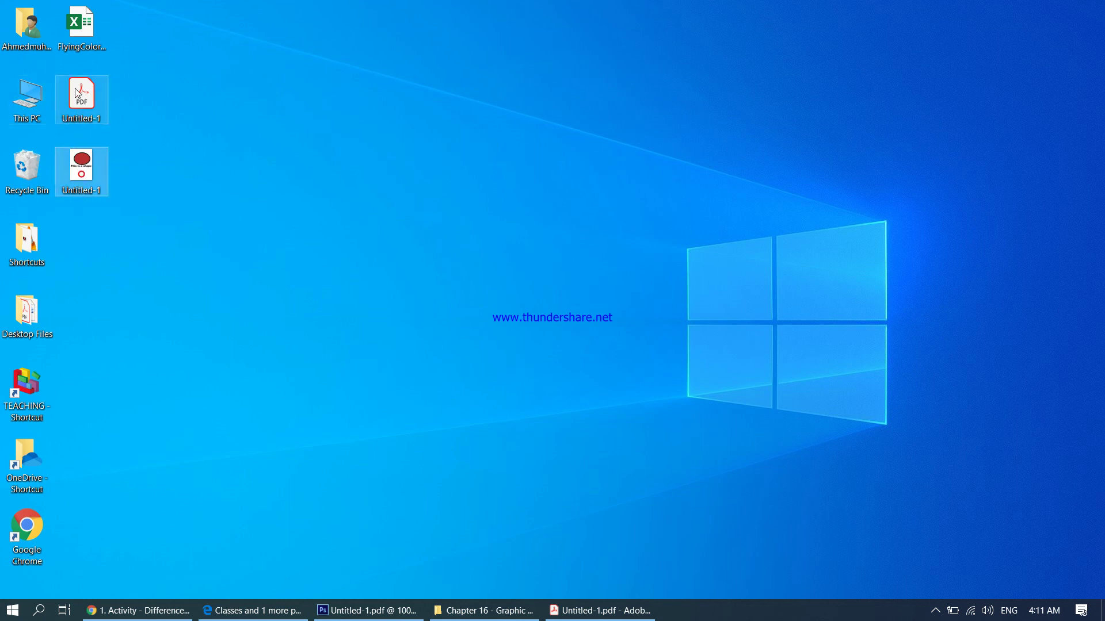
pyautogui.rightClick(386, 233)
pyautogui.click(418, 298)
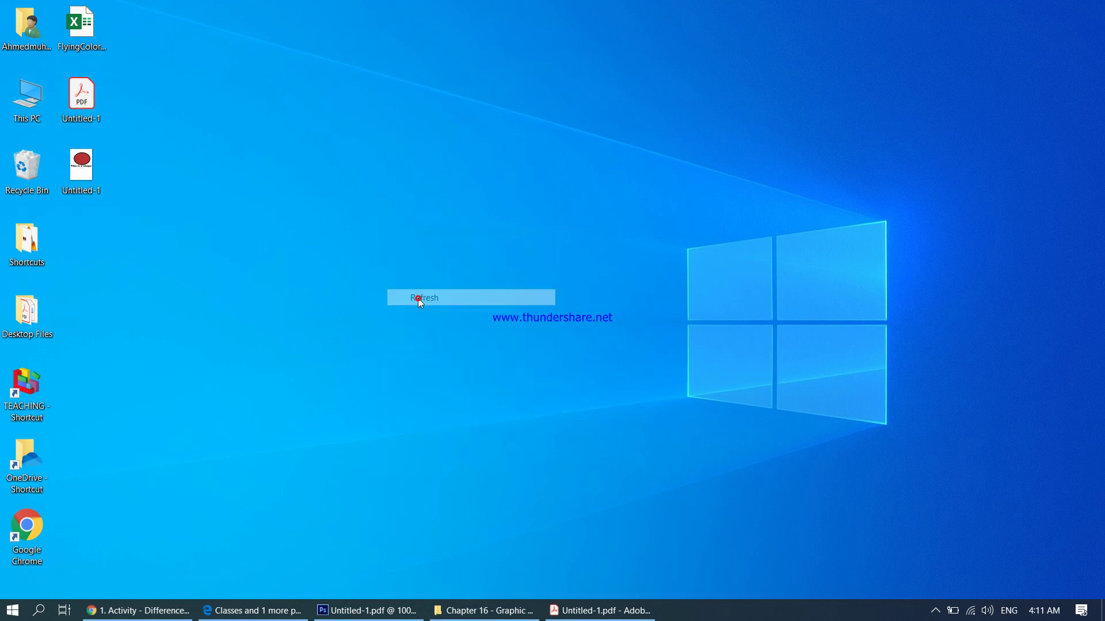